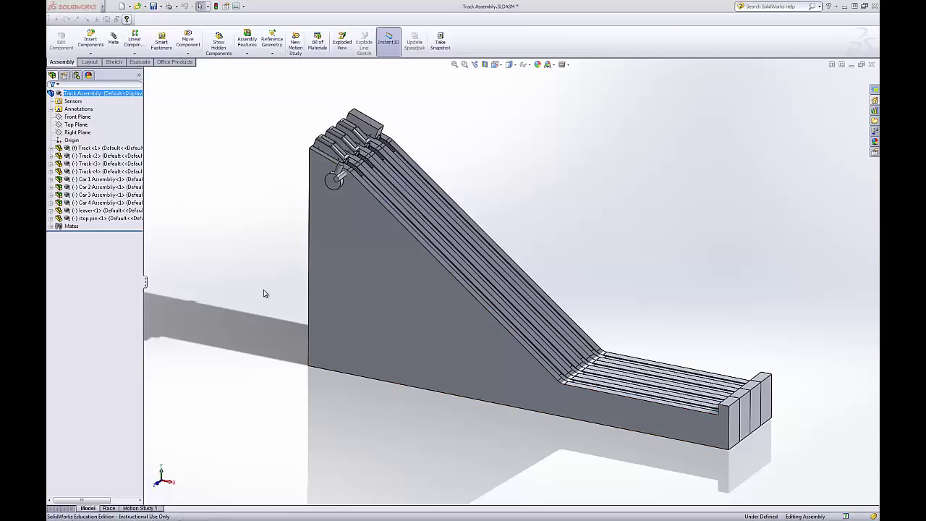
pyautogui.moveTo(264, 293); pyautogui.dragTo(315, 282, button='middle')
pyautogui.click(88, 39)
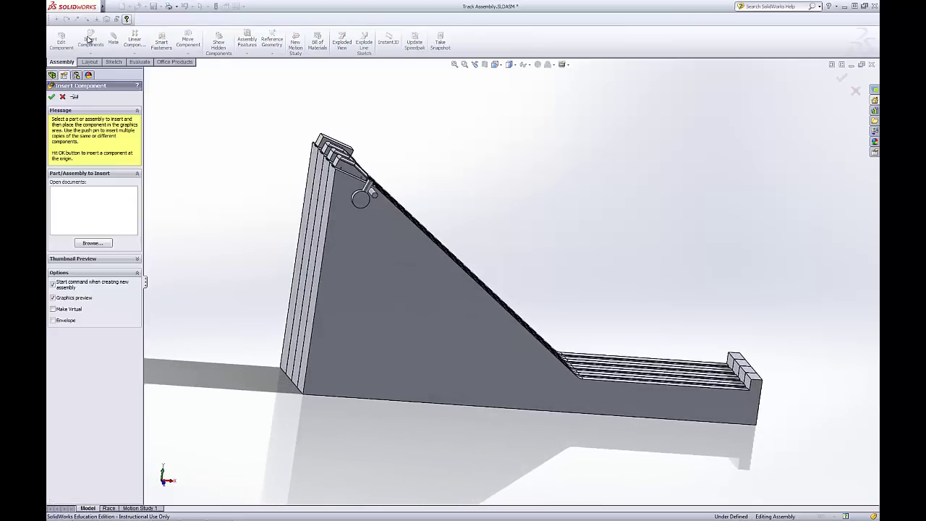
pyautogui.click(93, 242)
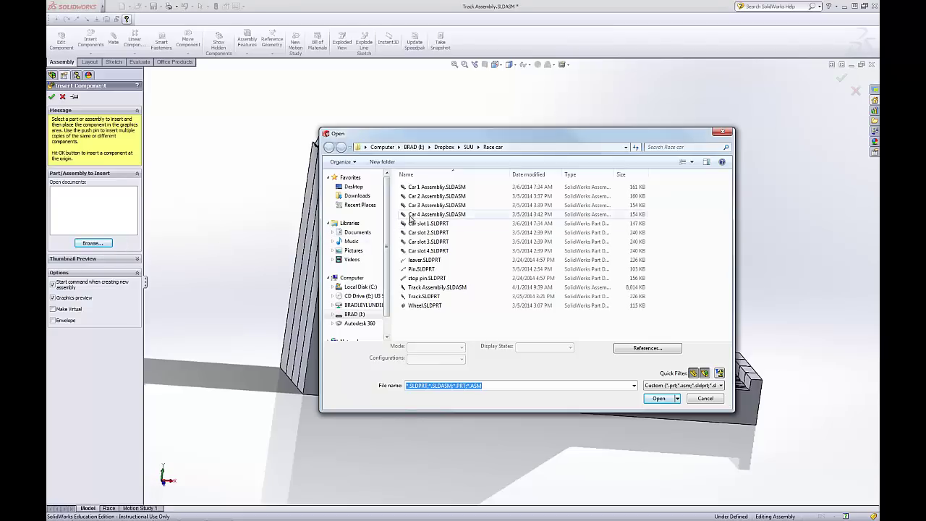
pyautogui.click(418, 214)
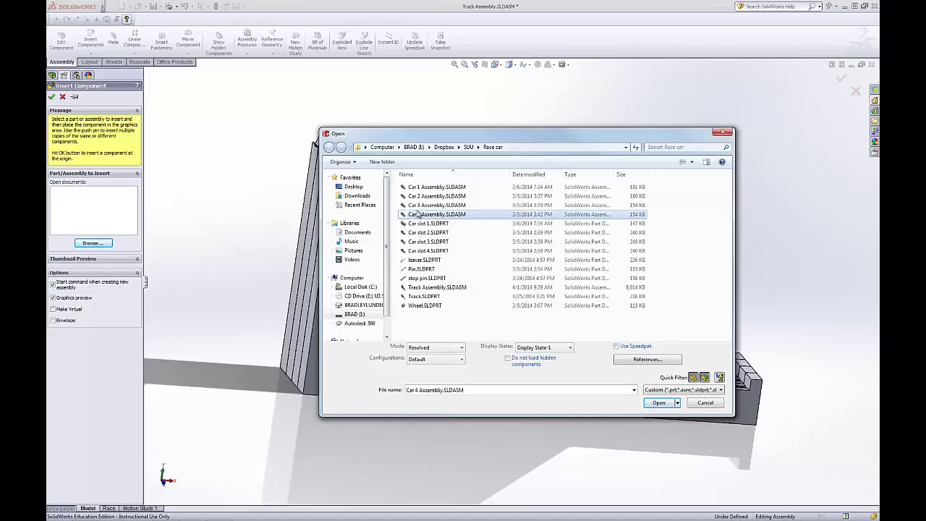
pyautogui.click(707, 404)
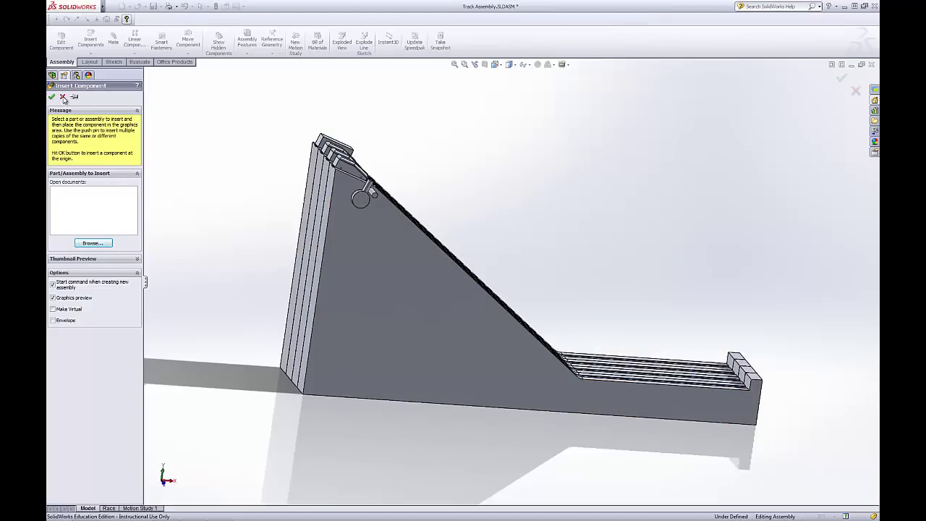
pyautogui.click(63, 97)
# Highlight the car subassemblies one after another to examine where each sits at the start of the track.
pyautogui.click(92, 187)
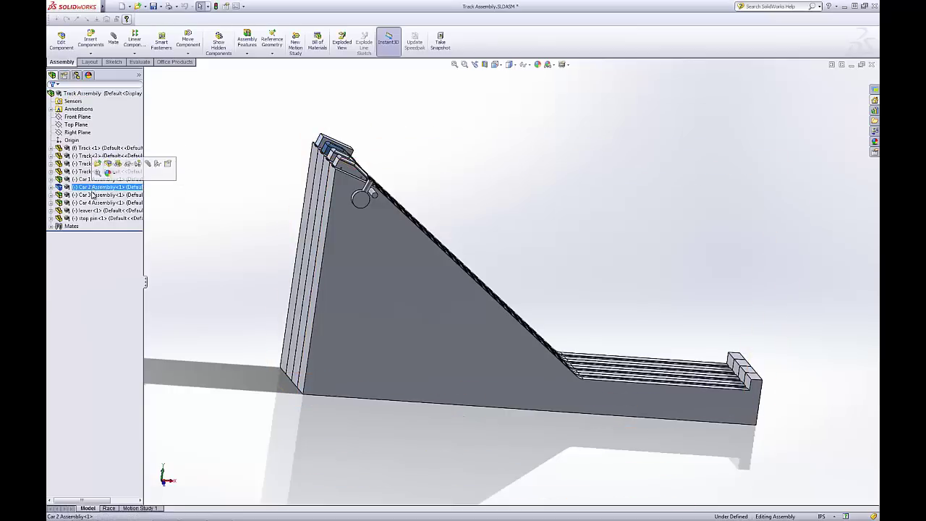
pyautogui.click(92, 193)
pyautogui.moveTo(207, 201); pyautogui.dragTo(134, 178, button='middle')
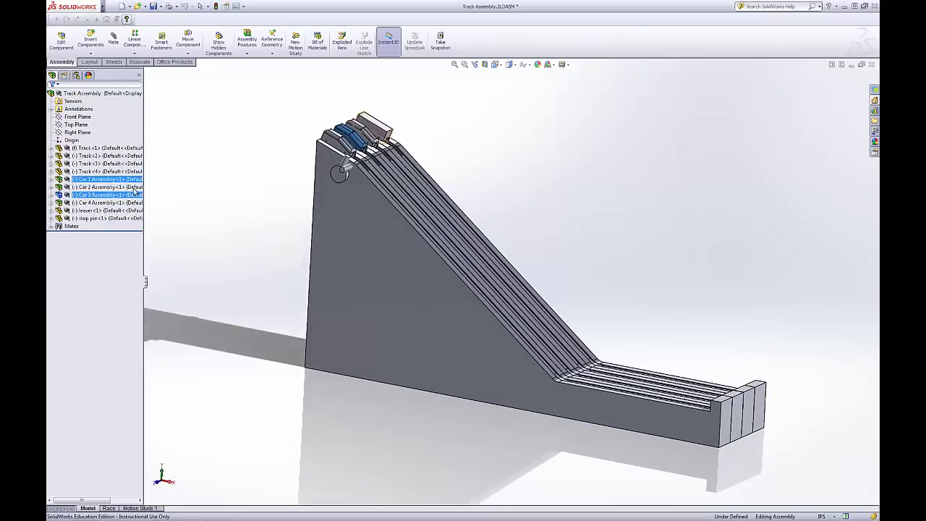
pyautogui.click(91, 187)
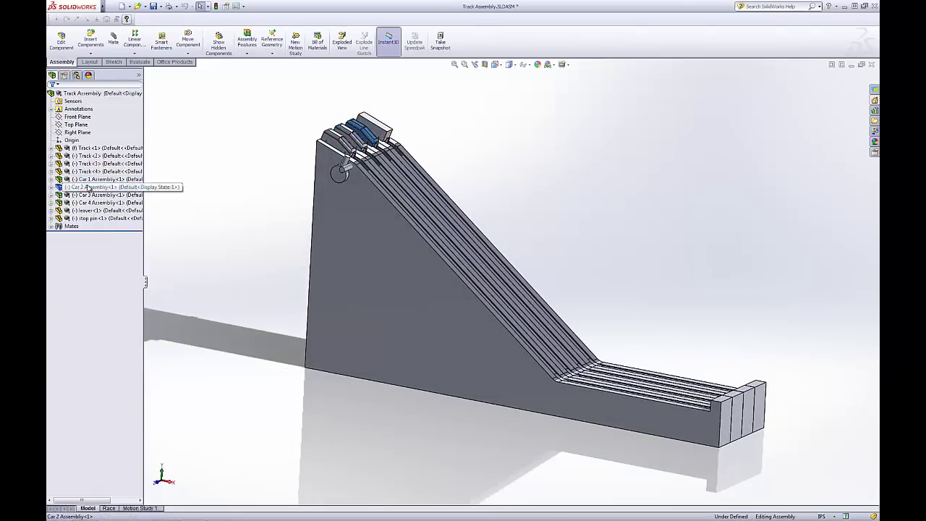
pyautogui.click(93, 203)
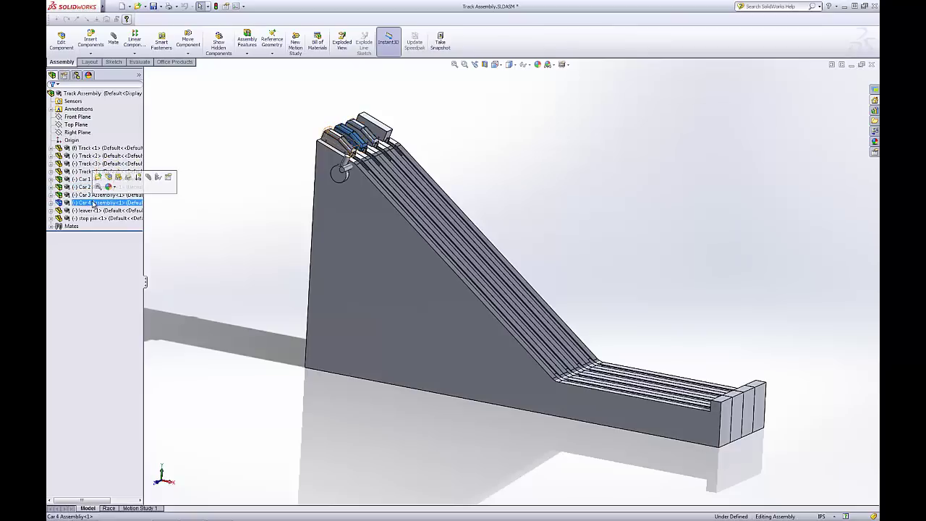
pyautogui.click(245, 136)
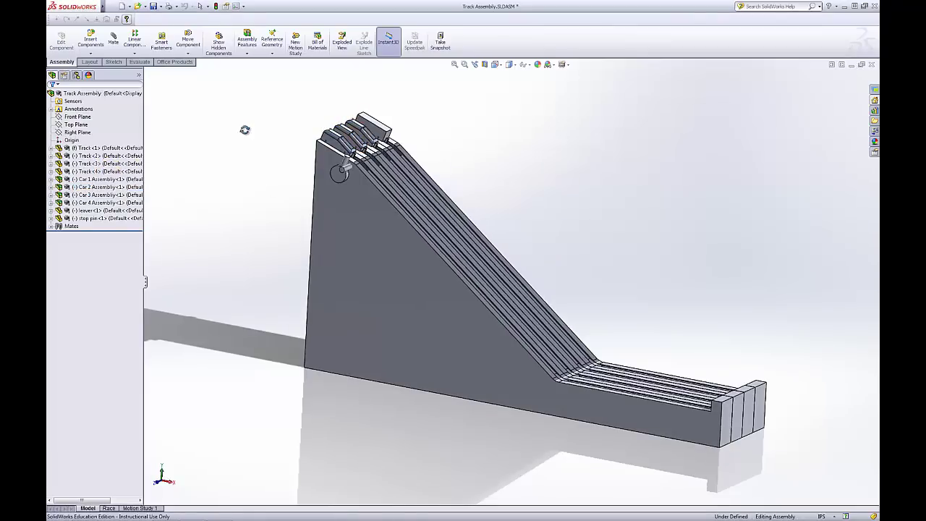
pyautogui.moveTo(245, 130); pyautogui.dragTo(246, 163, button='middle')
pyautogui.scroll(2, 385, 197)
pyautogui.scroll(-1, 579, 177)
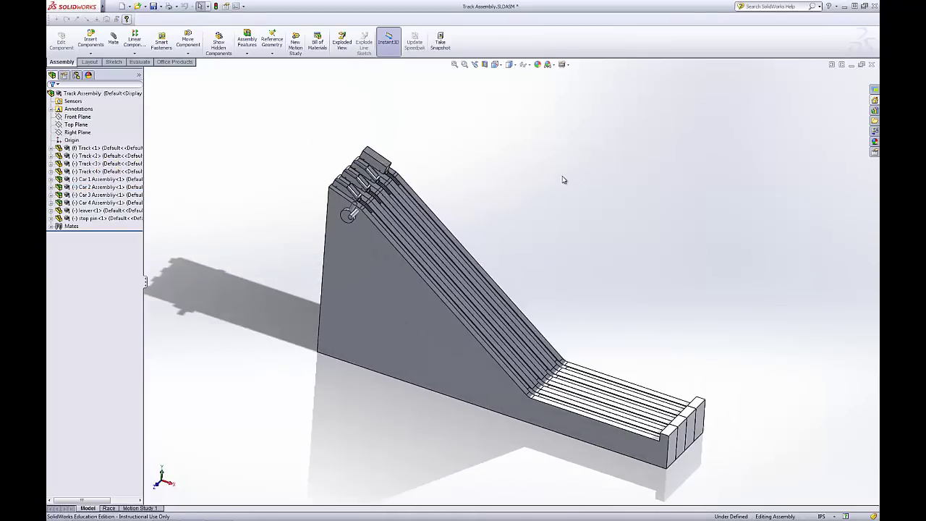
pyautogui.scroll(-2, 563, 180)
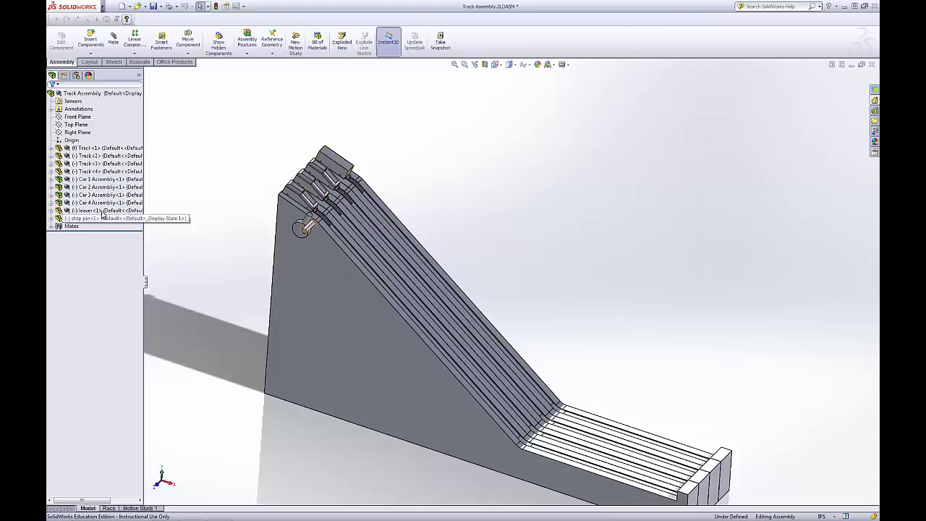
# Expand the assembly's mates and examine the stop pin, the leaver and the first two cars at the top of the track.
pyautogui.click(52, 227)
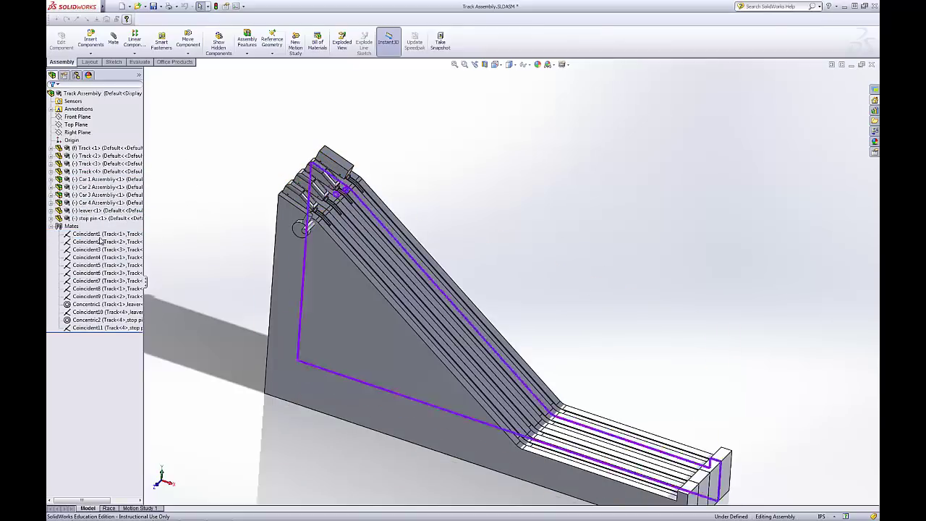
pyautogui.click(89, 219)
pyautogui.press('f')
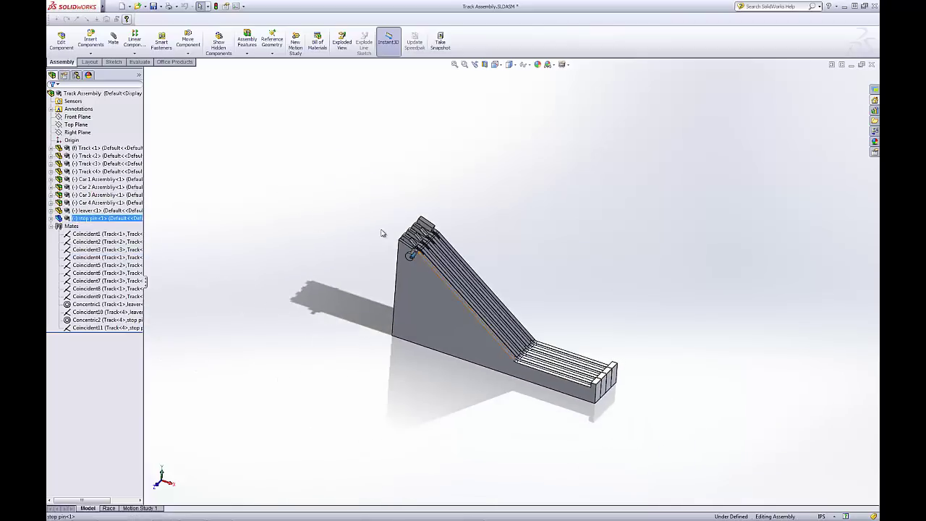
pyautogui.scroll(-5, 476, 265)
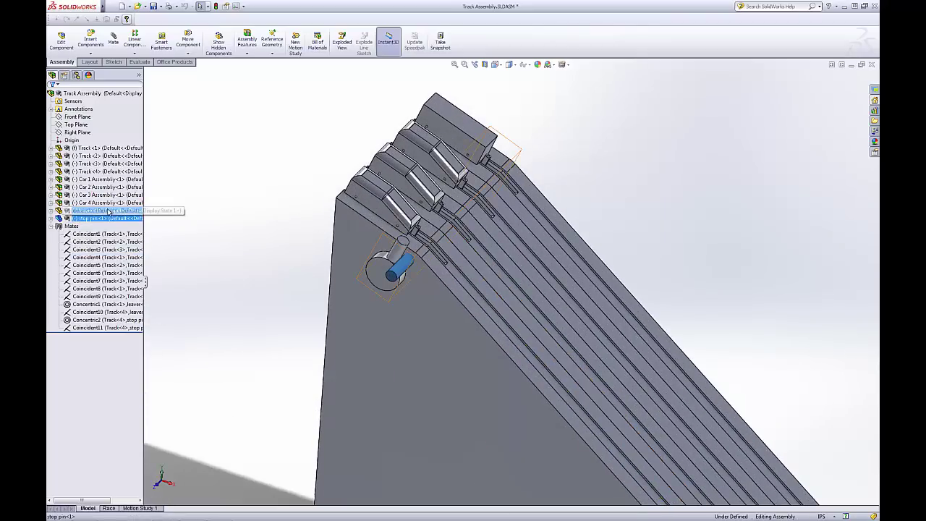
pyautogui.click(107, 211)
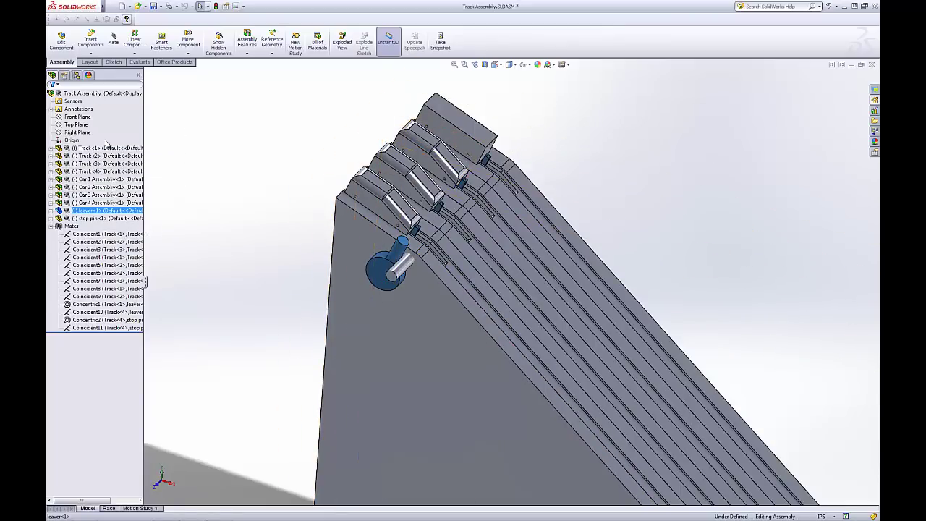
pyautogui.click(101, 179)
pyautogui.keyDown('ctrl'); pyautogui.click(101, 186); pyautogui.keyUp('ctrl')
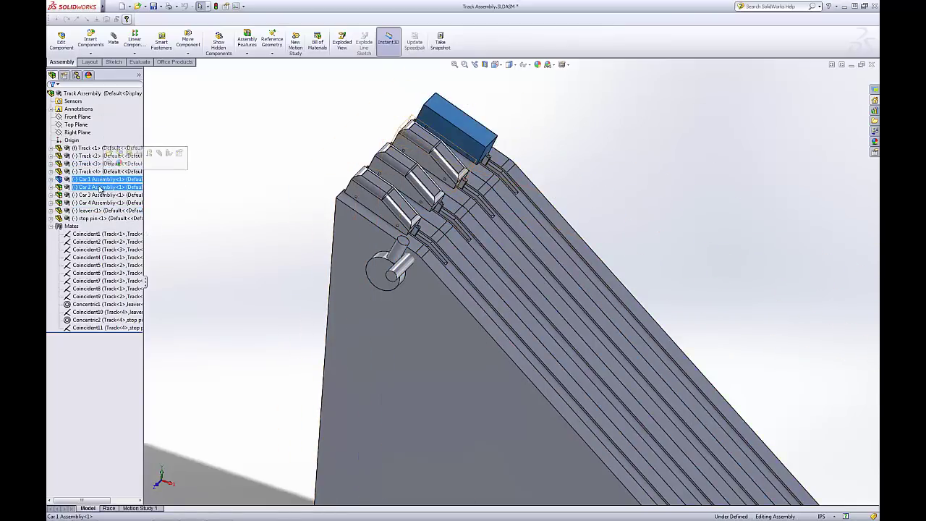
pyautogui.click(215, 143)
pyautogui.scroll(-2, 256, 158)
pyautogui.scroll(4, 255, 158)
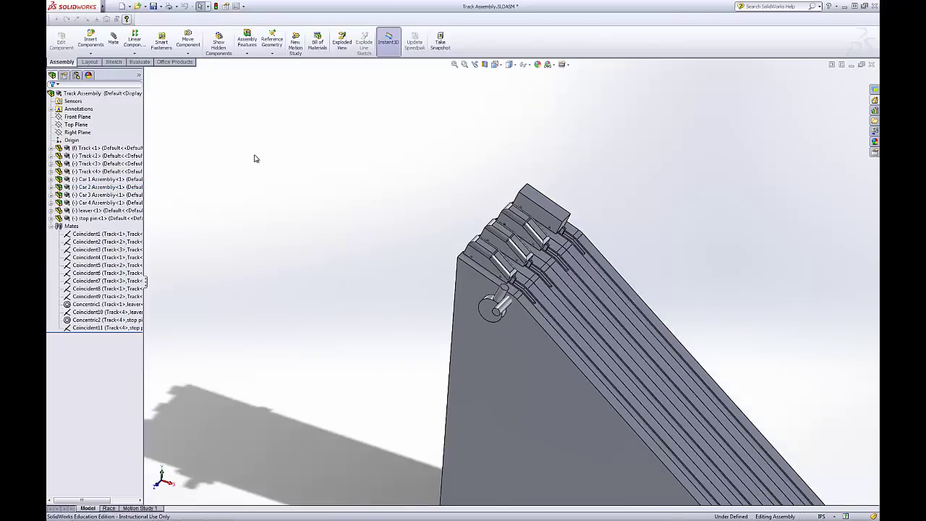
pyautogui.scroll(-3, 221, 162)
pyautogui.scroll(2, 654, 458)
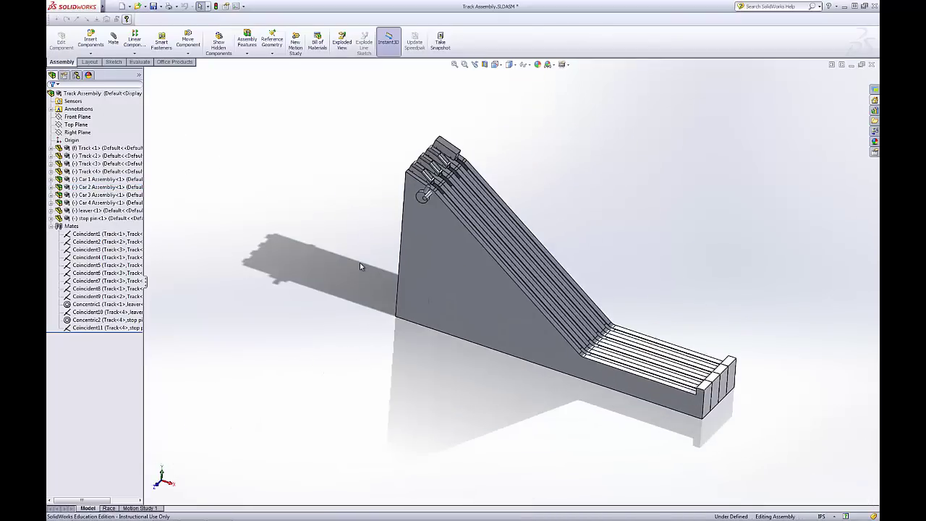
pyautogui.moveTo(568, 254); pyautogui.dragTo(548, 291, button='middle')
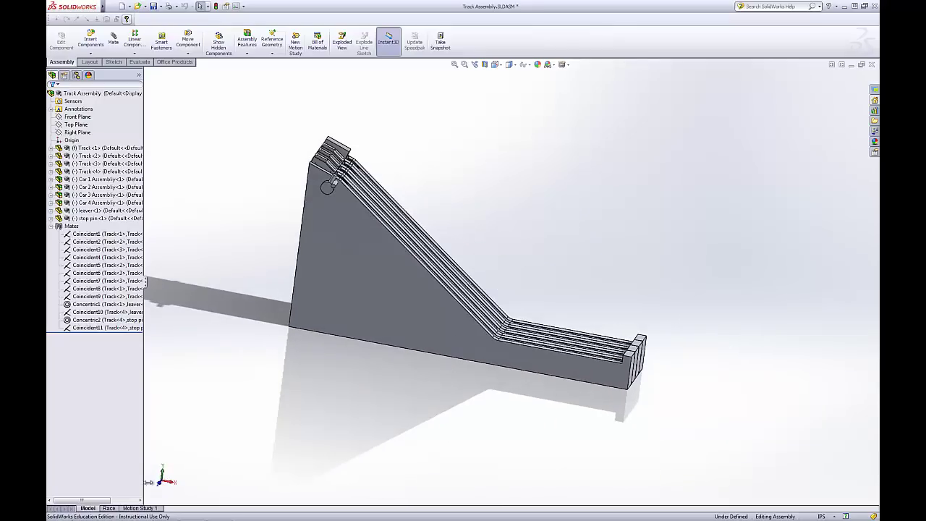
# Open Motion Study 1 for the track assembly.
pyautogui.click(139, 508)
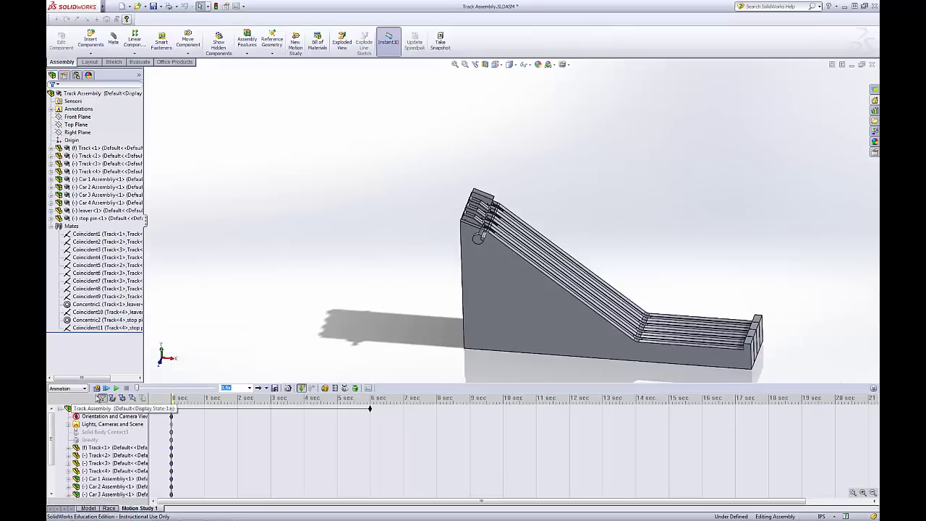
pyautogui.click(108, 408)
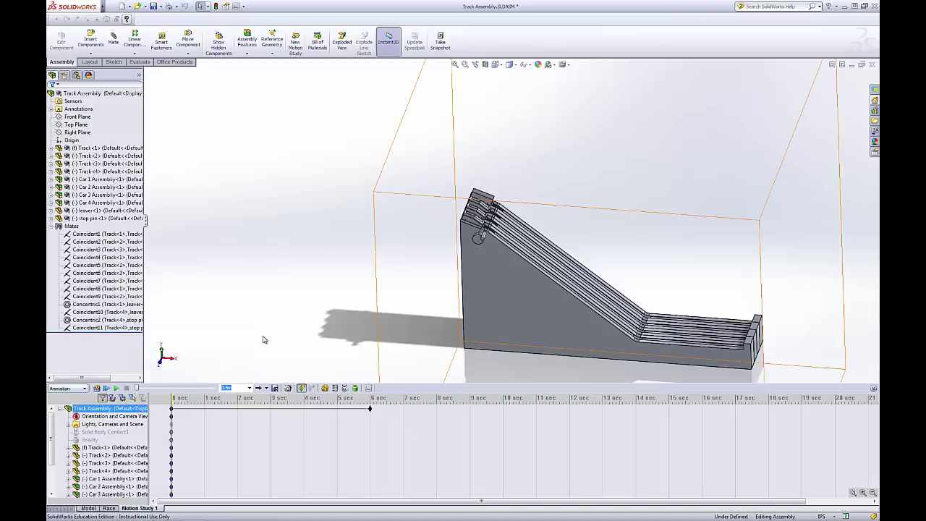
pyautogui.click(471, 219)
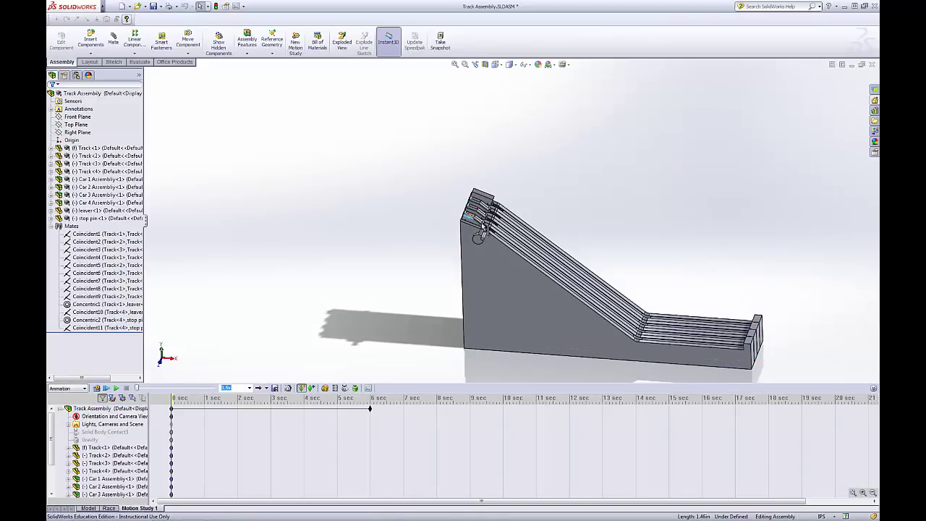
pyautogui.click(639, 209)
pyautogui.scroll(4, 638, 210)
pyautogui.scroll(-4, 633, 259)
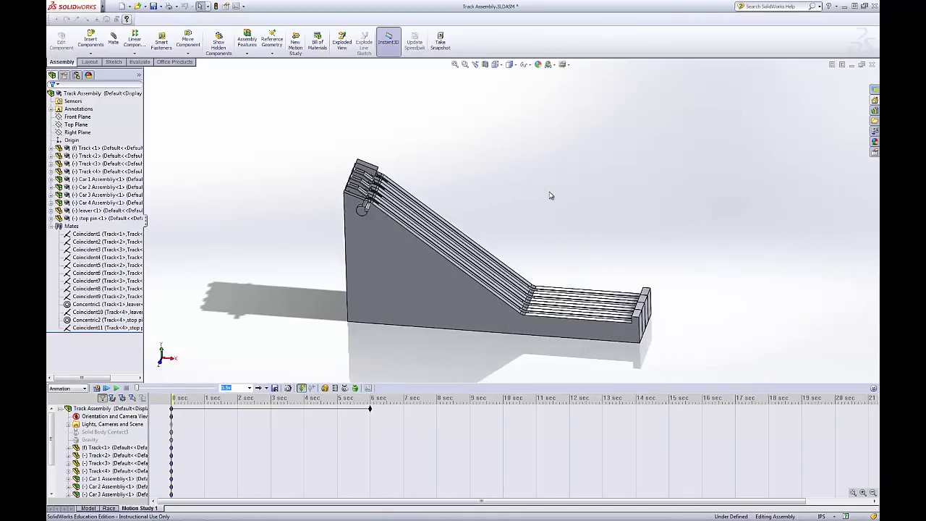
pyautogui.scroll(-2, 441, 205)
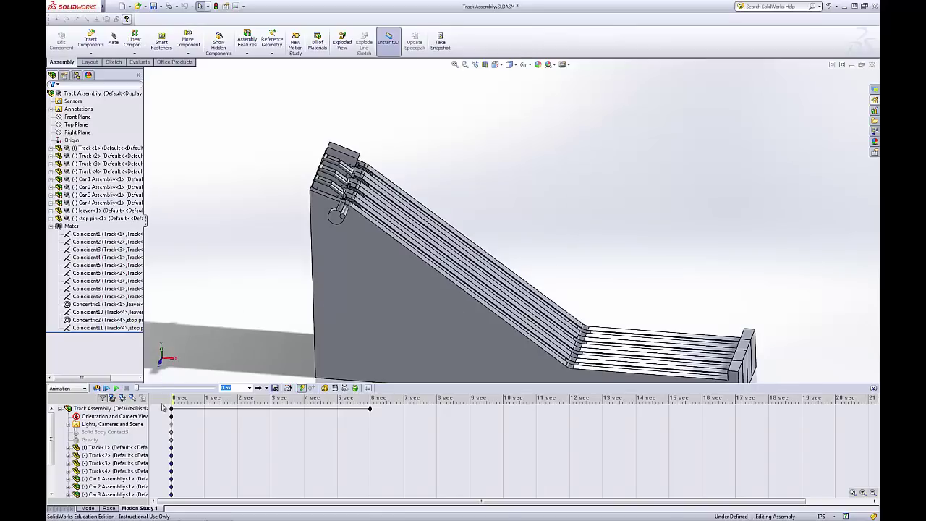
# Try keyframing Car 4 off the track at about 1 second and Car 1 at about 3 seconds, and undo these moves.
pyautogui.moveTo(173, 403); pyautogui.dragTo(208, 402)
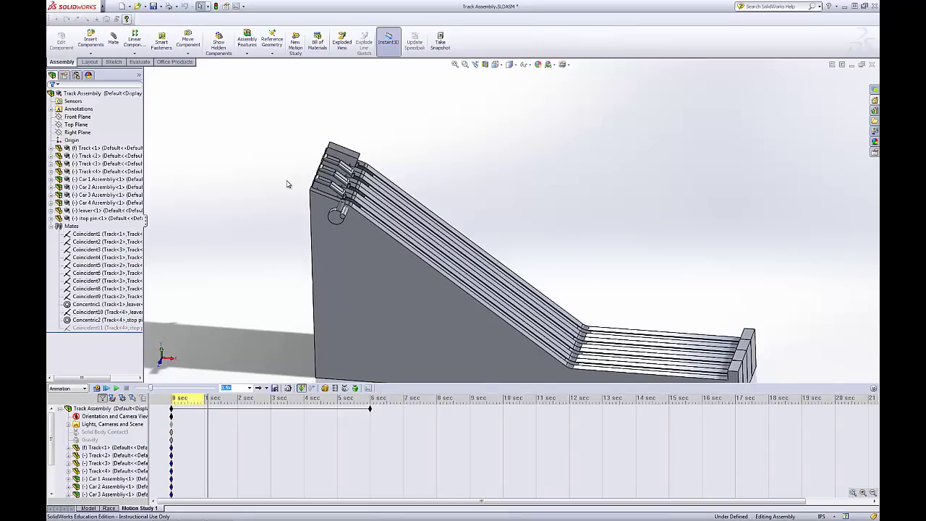
pyautogui.moveTo(319, 190); pyautogui.dragTo(492, 126)
pyautogui.moveTo(208, 408); pyautogui.dragTo(275, 406)
pyautogui.moveTo(483, 204); pyautogui.dragTo(536, 185)
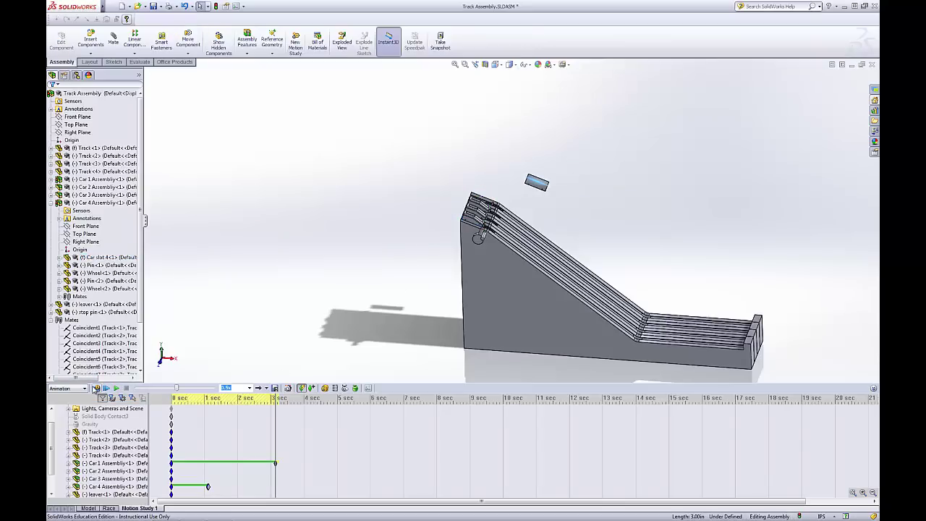
pyautogui.click(95, 388)
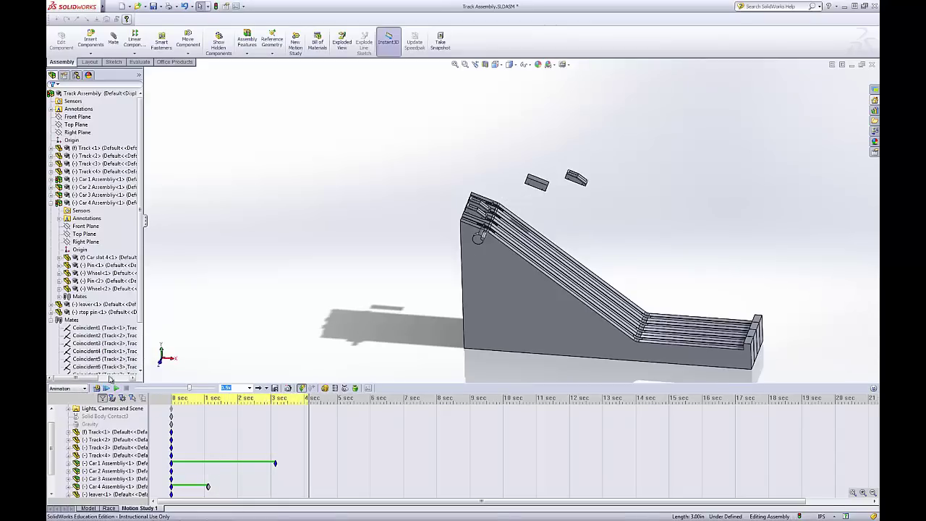
pyautogui.hotkey('ctrl', 'z')
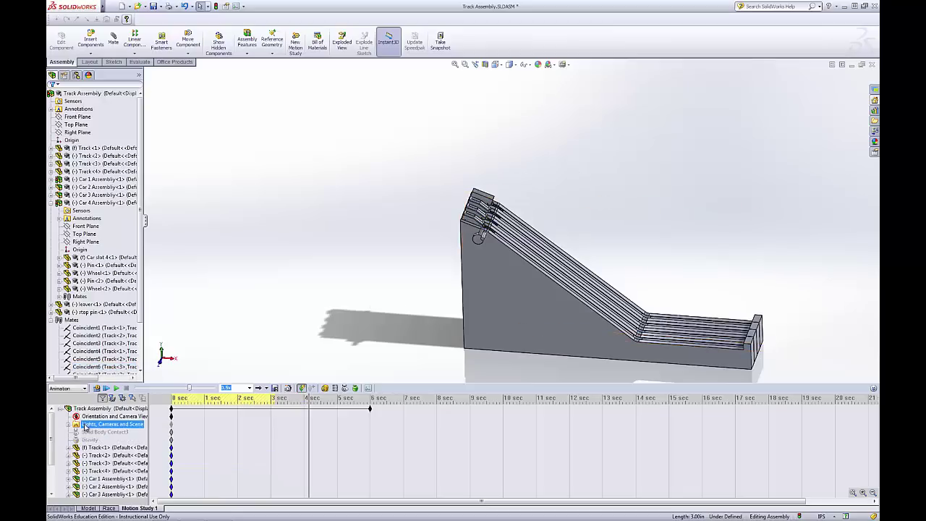
# Disable playback of view keys for the motion study's Orientation and Camera Views.
pyautogui.click(243, 348)
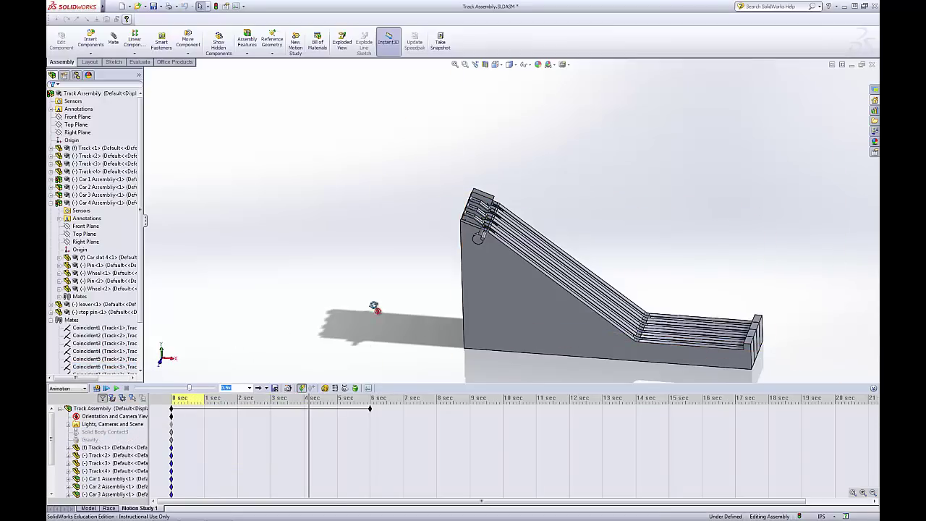
pyautogui.moveTo(374, 306); pyautogui.dragTo(614, 303, button='middle')
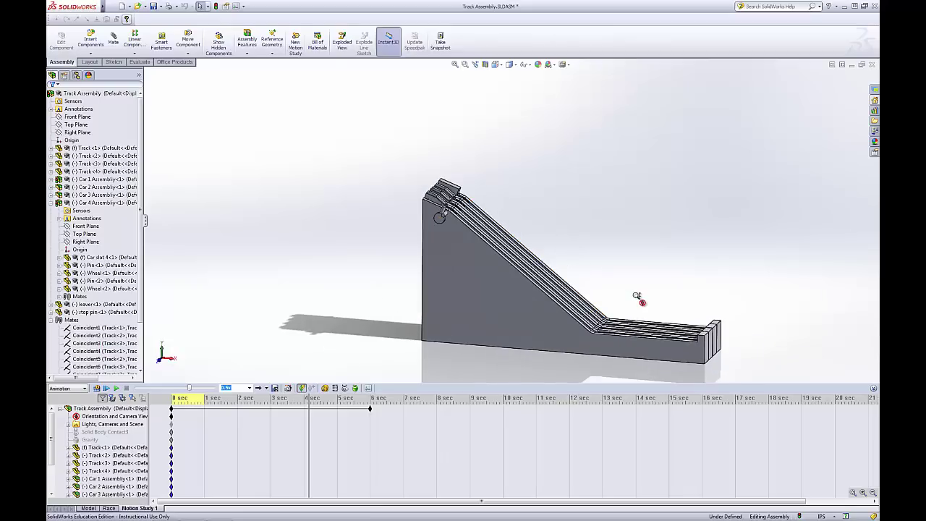
pyautogui.scroll(-2, 637, 297)
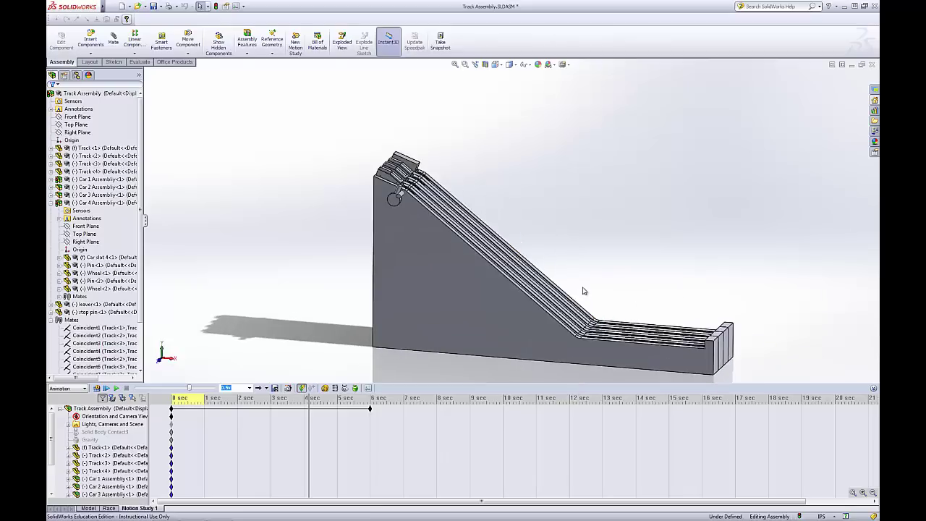
pyautogui.rightClick(113, 417)
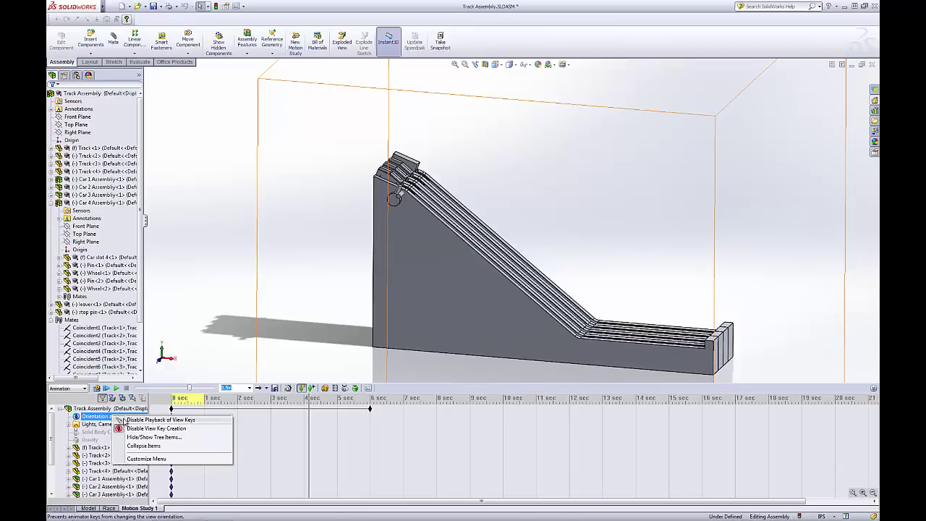
pyautogui.click(123, 420)
pyautogui.rightClick(92, 417)
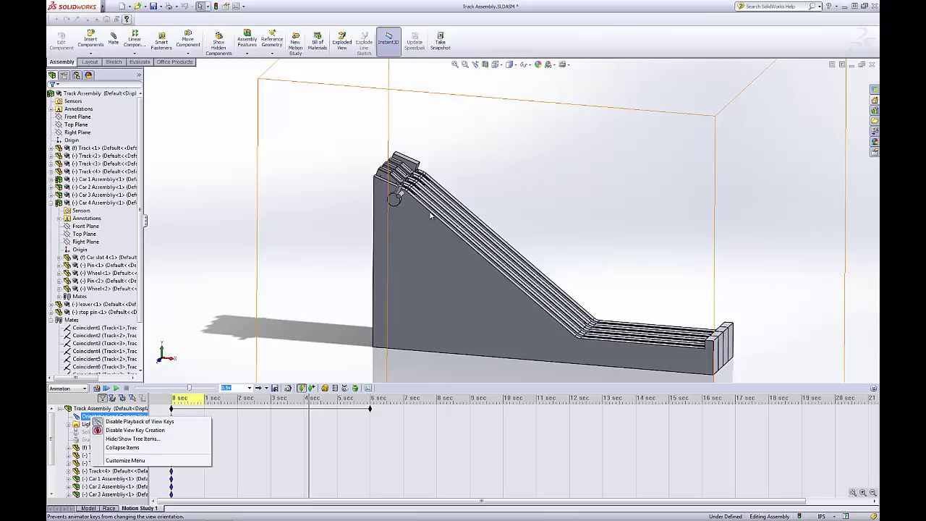
pyautogui.click(284, 201)
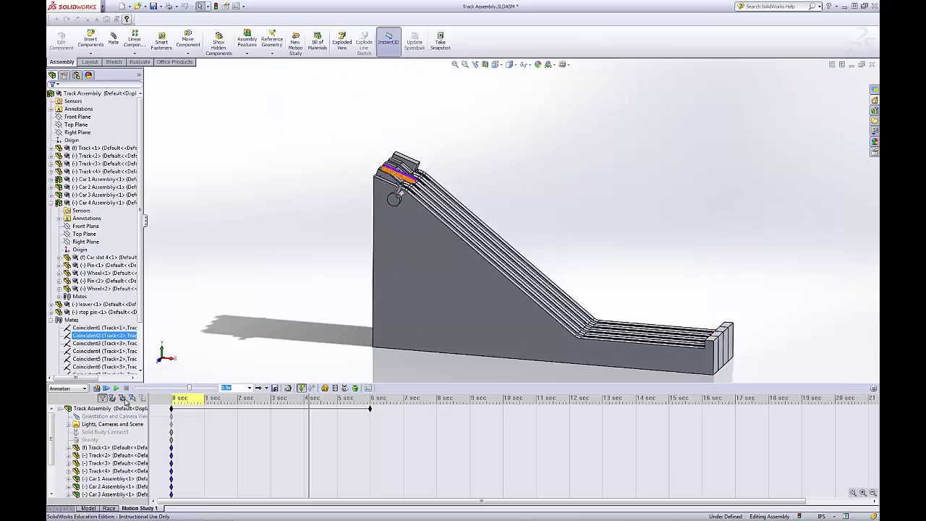
pyautogui.click(96, 426)
pyautogui.click(95, 417)
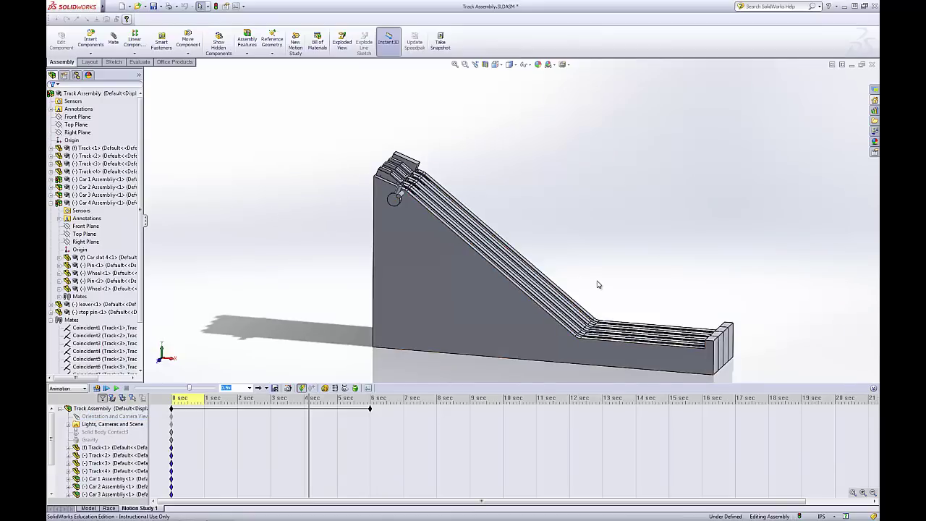
# Open the Race motion study in place of Motion Study 1.
pyautogui.scroll(-1, 288, 286)
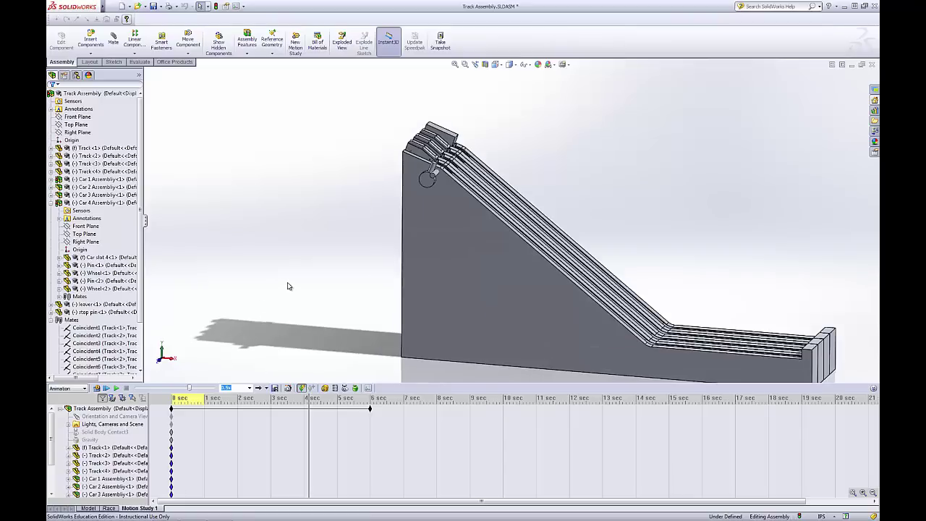
pyautogui.scroll(1, 350, 280)
pyautogui.moveTo(348, 279); pyautogui.dragTo(440, 296, button='middle')
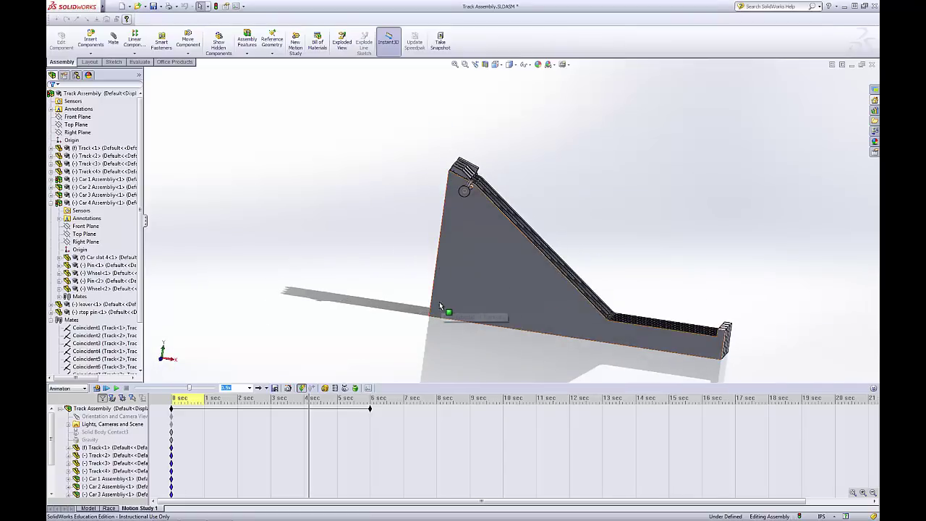
pyautogui.click(86, 508)
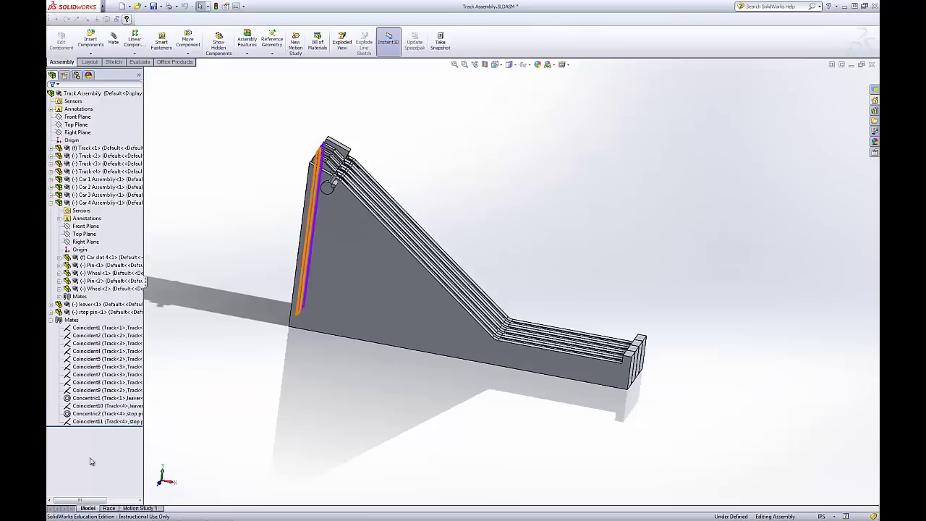
pyautogui.click(110, 507)
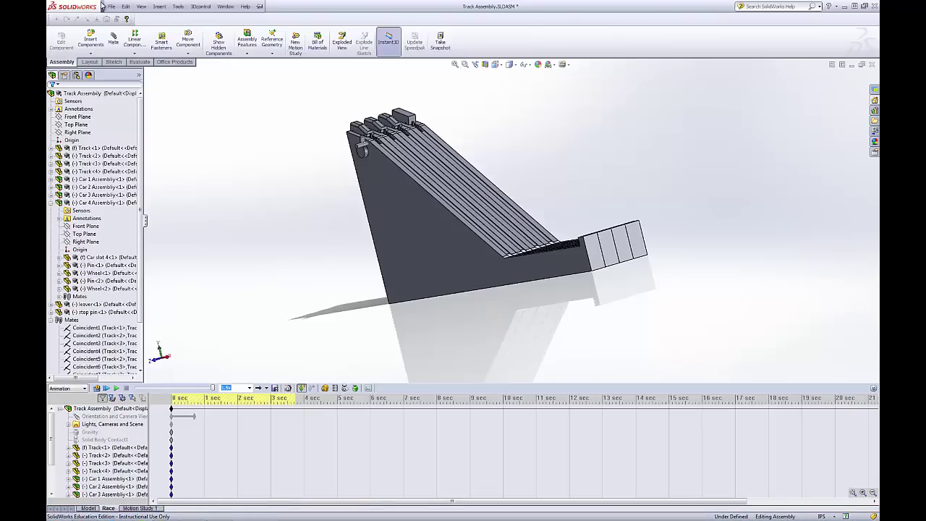
# Enable the SolidWorks Simulation add-in and accept its license agreement.
pyautogui.click(125, 7)
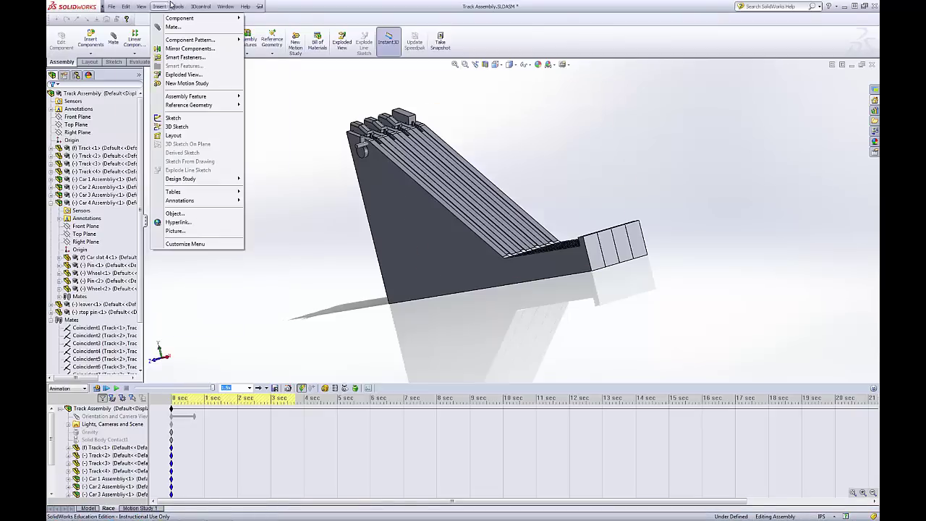
pyautogui.moveTo(178, 6)
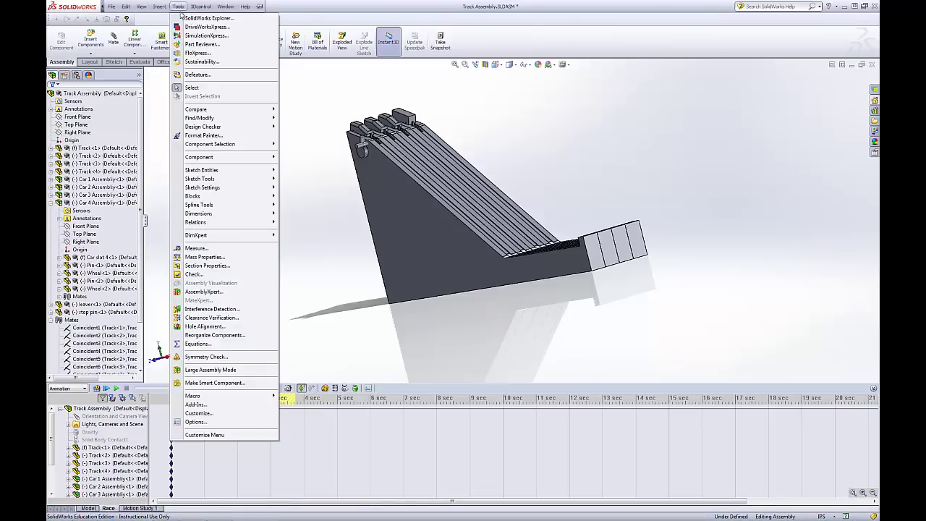
pyautogui.click(196, 405)
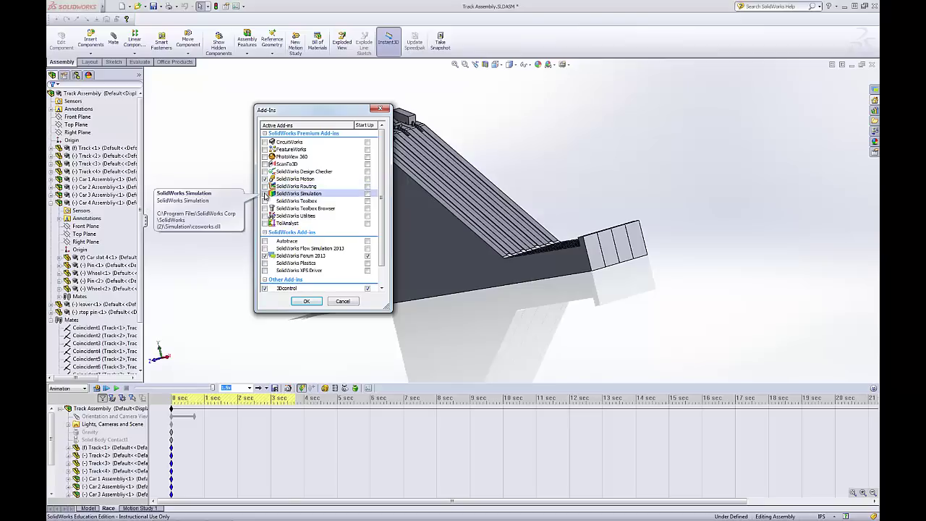
pyautogui.click(265, 194)
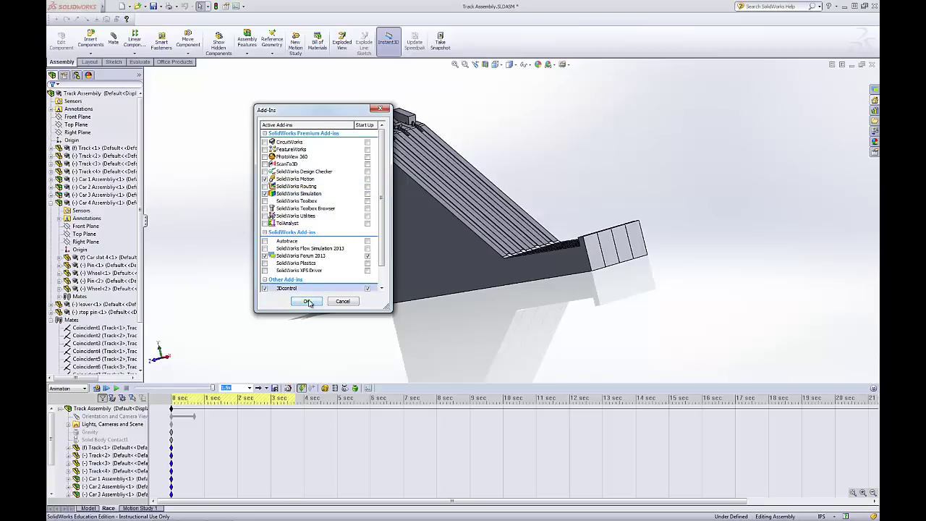
pyautogui.click(307, 301)
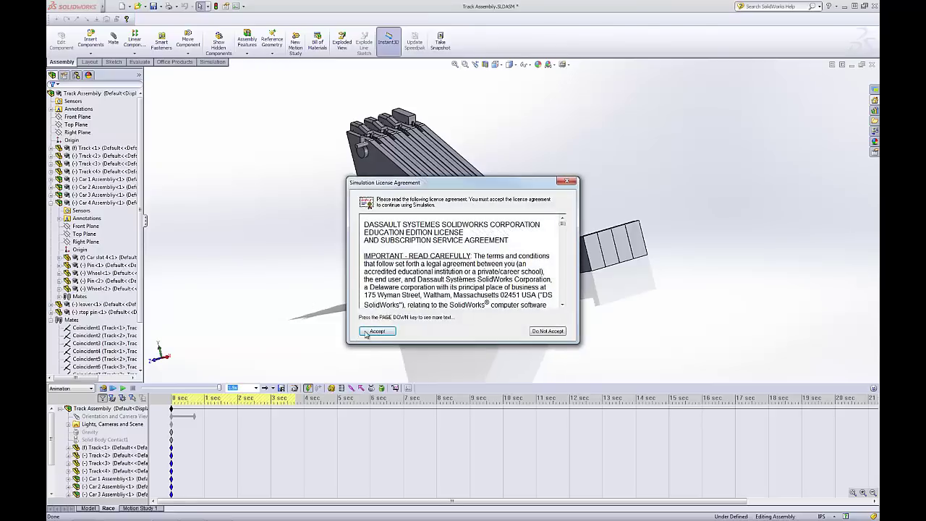
pyautogui.click(366, 333)
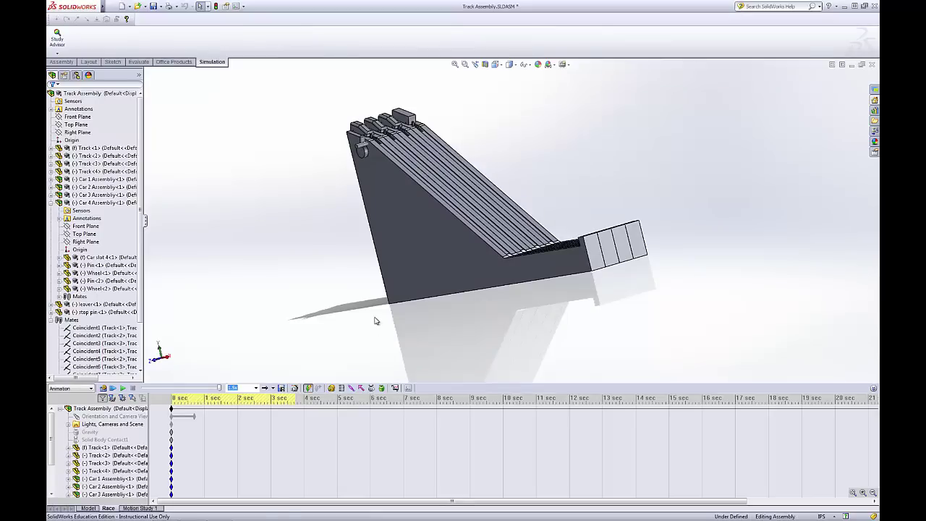
# Set the Race motion study's type to Motion Analysis.
pyautogui.moveTo(365, 293); pyautogui.dragTo(383, 270, button='middle')
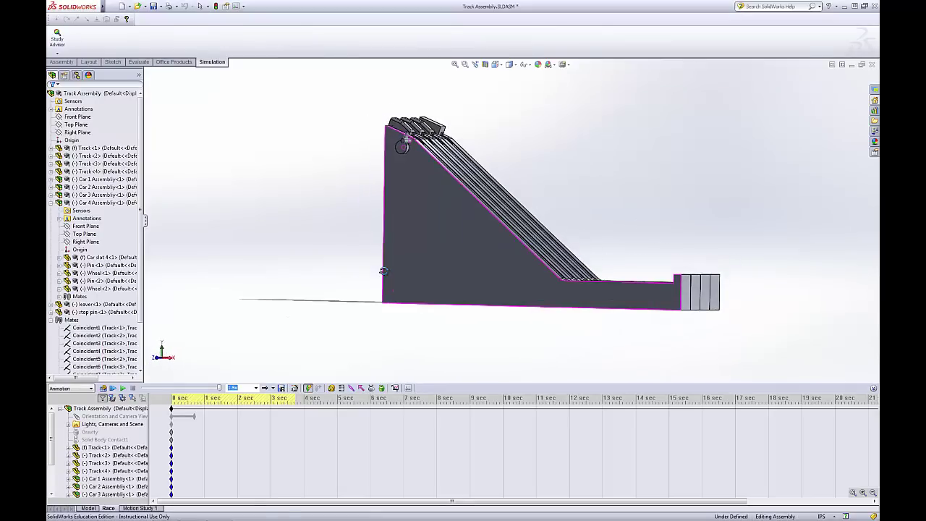
pyautogui.click(98, 336)
pyautogui.click(77, 390)
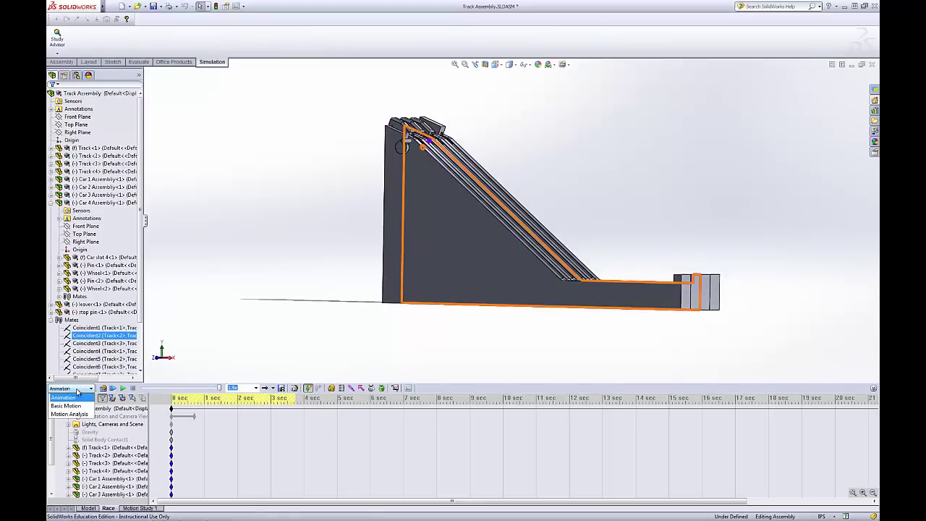
pyautogui.click(73, 415)
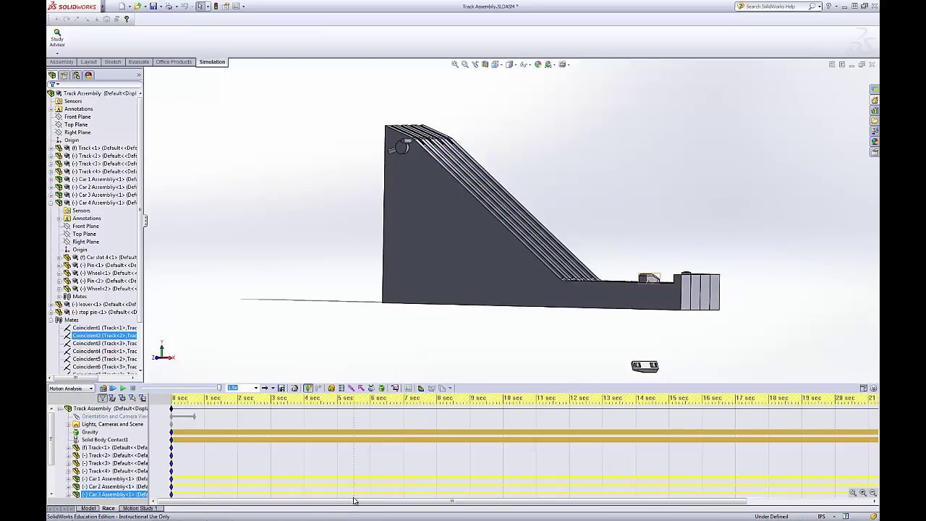
# Rewind the Race study to 0 seconds and play it to watch the cars run down the track.
pyautogui.moveTo(373, 499); pyautogui.dragTo(434, 502)
pyautogui.moveTo(283, 232); pyautogui.dragTo(303, 254, button='middle')
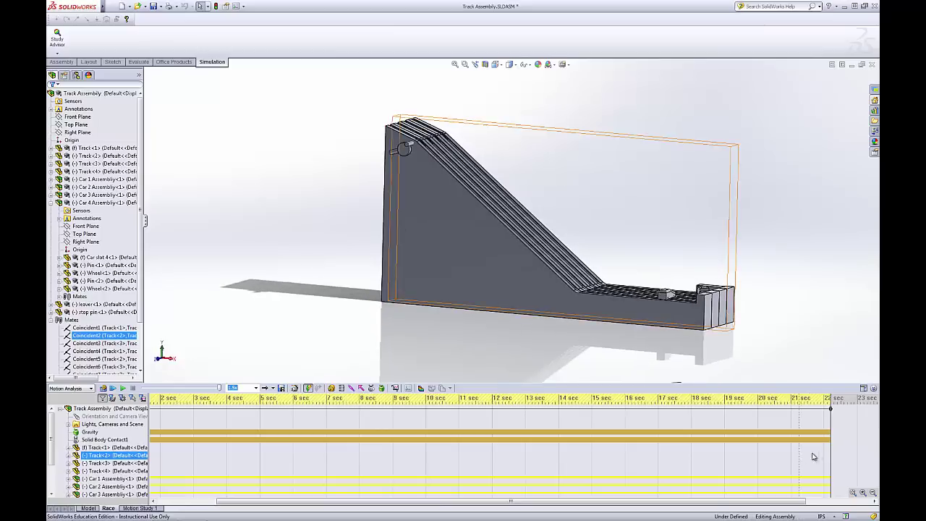
pyautogui.moveTo(829, 417); pyautogui.dragTo(111, 411)
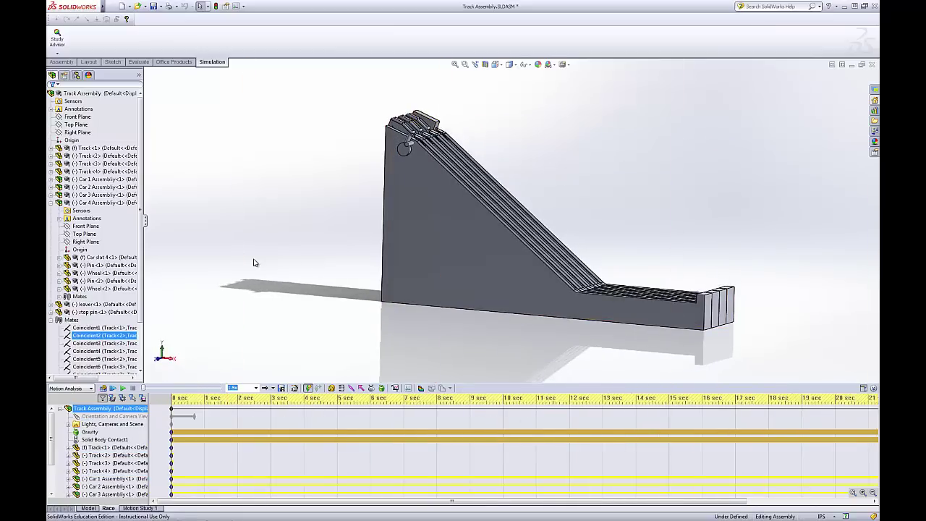
pyautogui.moveTo(285, 198); pyautogui.dragTo(767, 206, button='middle')
pyautogui.scroll(-1, 768, 226)
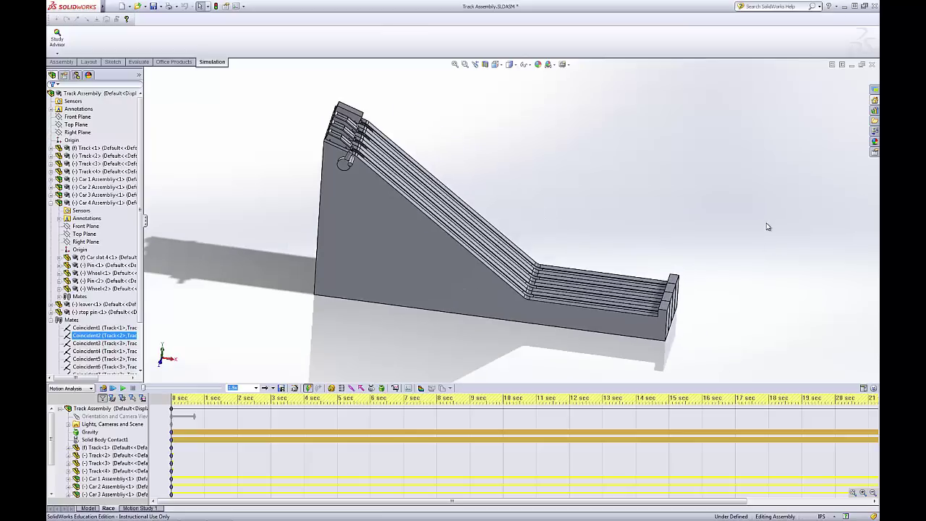
pyautogui.scroll(-2, 768, 226)
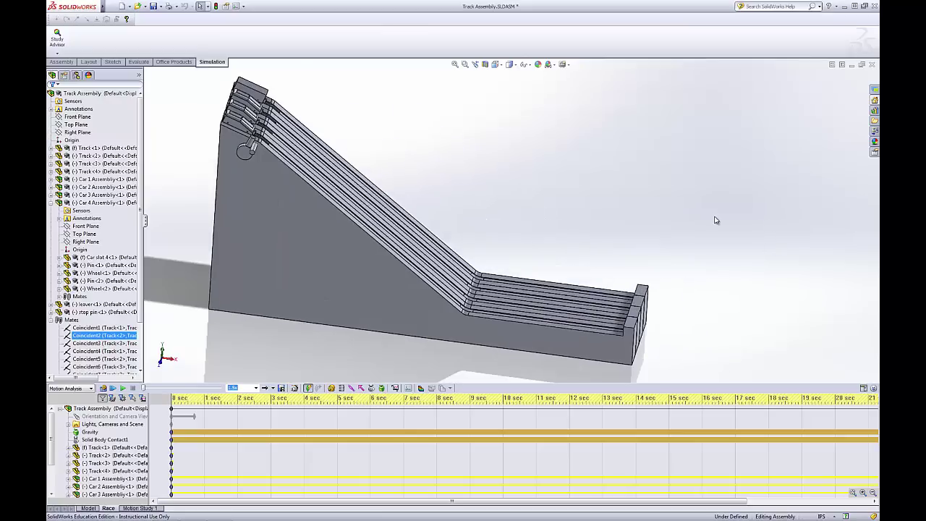
pyautogui.click(122, 388)
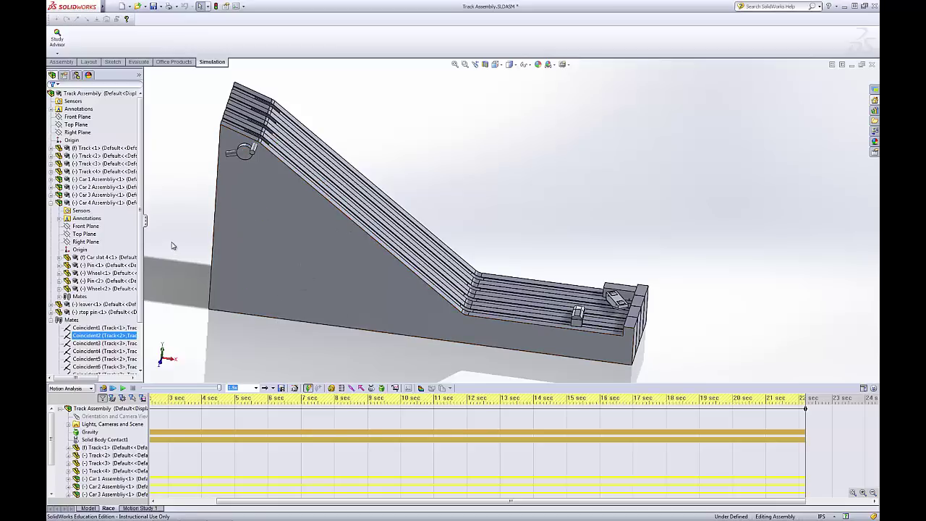
# Return the Race study from its end to 0 seconds.
pyautogui.moveTo(173, 243); pyautogui.dragTo(182, 216, button='middle')
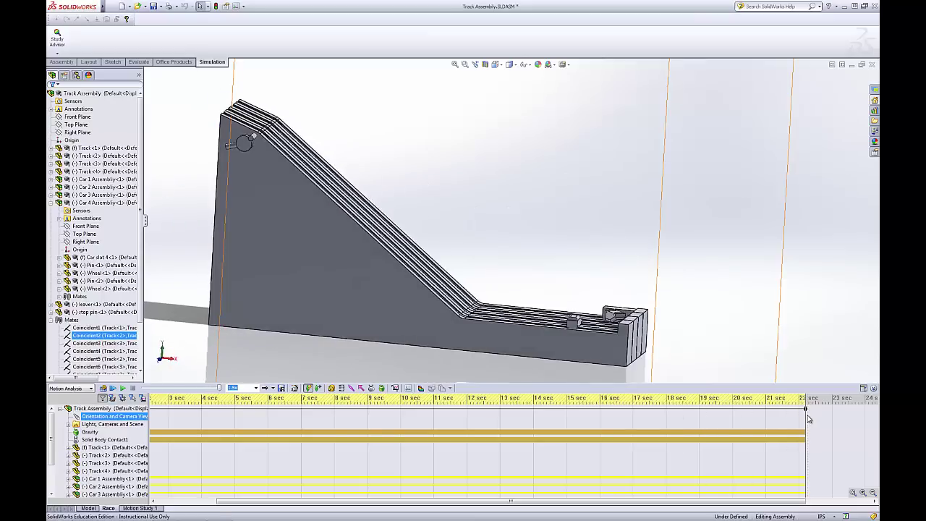
pyautogui.moveTo(806, 416); pyautogui.dragTo(149, 420)
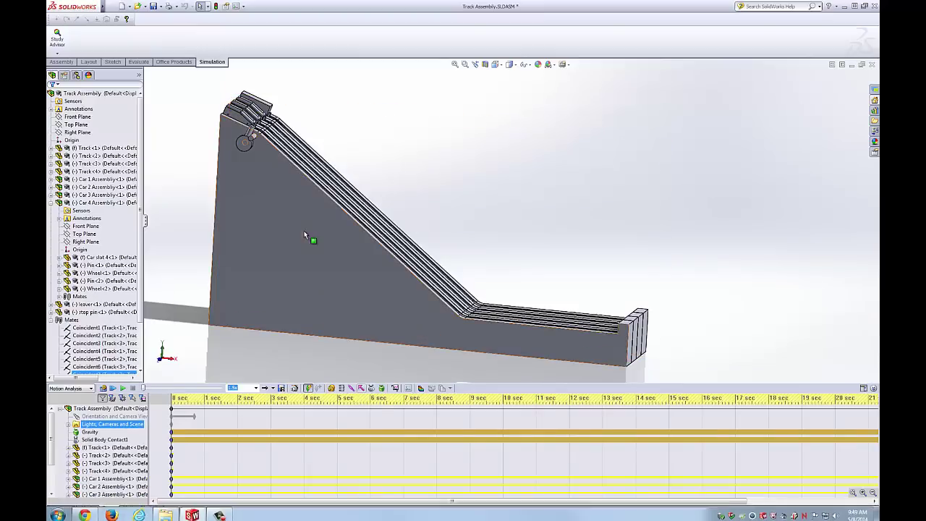
pyautogui.click(116, 455)
pyautogui.click(167, 494)
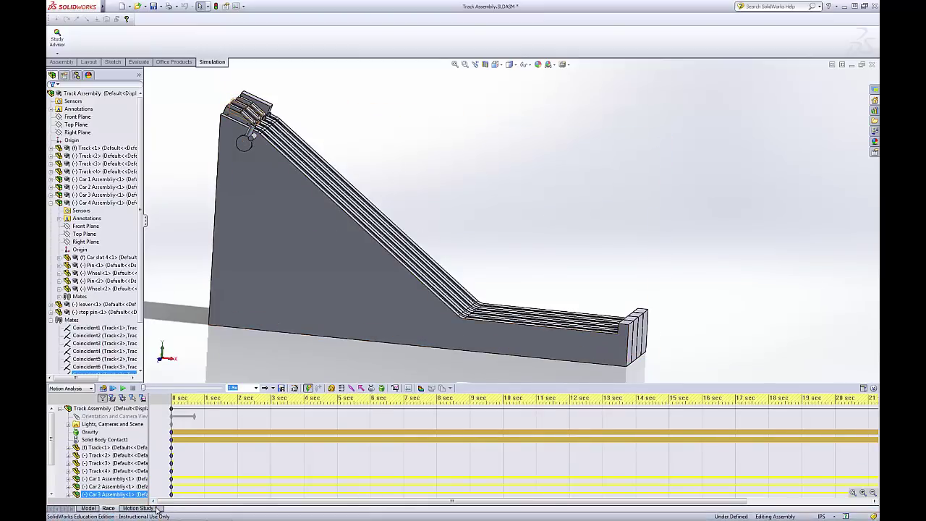
# Create a new motion study for the track assembly and set its type to Motion Analysis.
pyautogui.rightClick(158, 509)
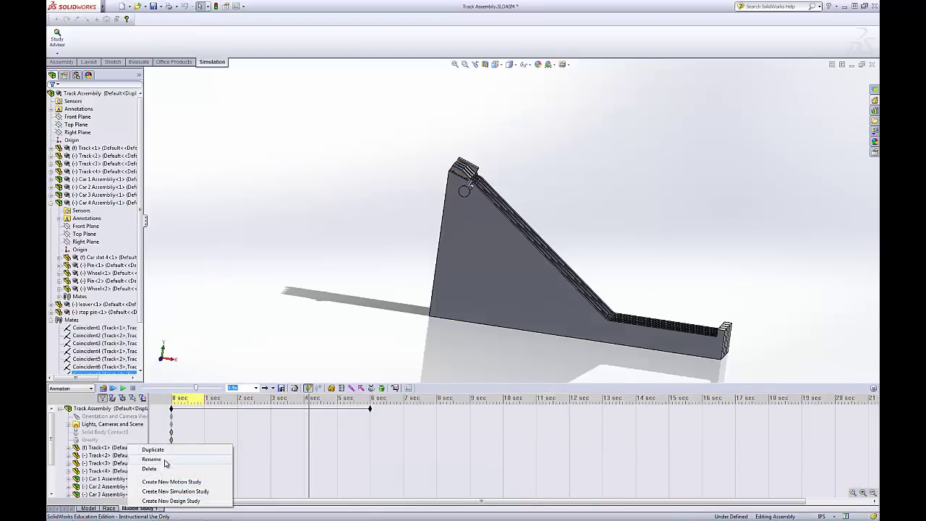
pyautogui.click(166, 481)
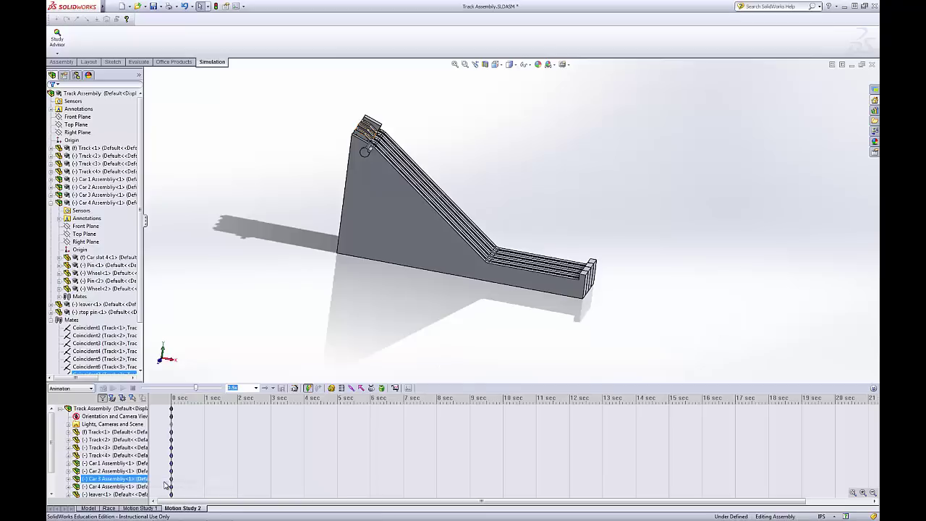
pyautogui.click(70, 388)
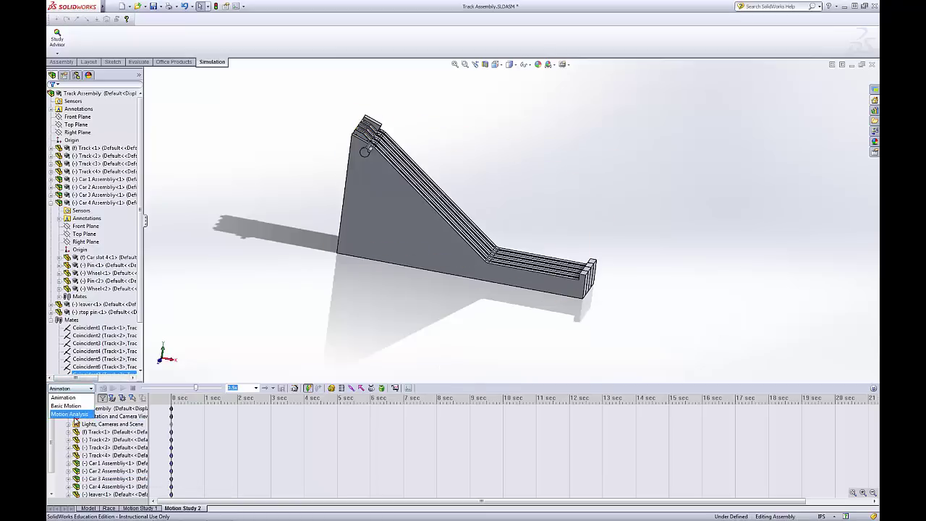
pyautogui.click(70, 413)
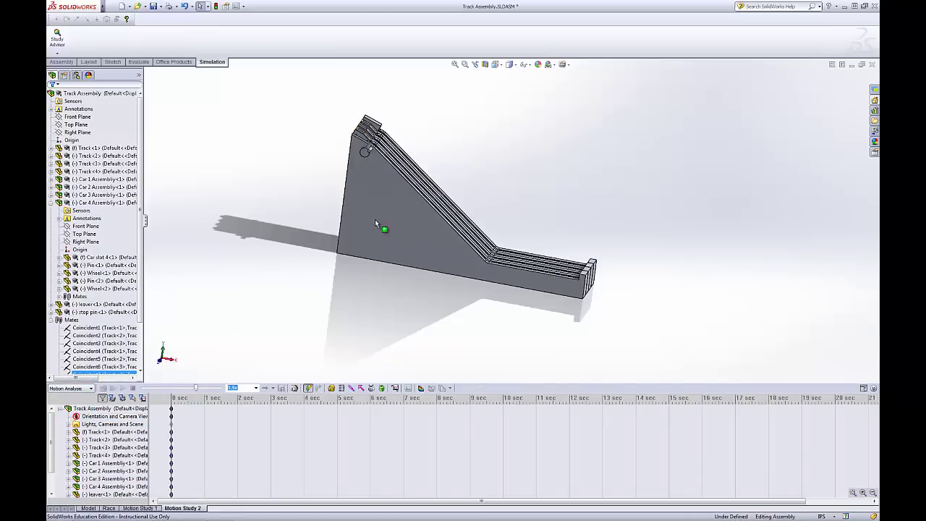
# Start a solid-body contact in the new study and select all four tracks as contact components.
pyautogui.scroll(2, 463, 206)
pyautogui.scroll(-3, 463, 206)
pyautogui.moveTo(569, 244)
pyautogui.mouseDown(button='middle')
pyautogui.moveTo(533, 210)
pyautogui.moveTo(552, 213)
pyautogui.moveTo(557, 254)
pyautogui.mouseUp(button='middle')
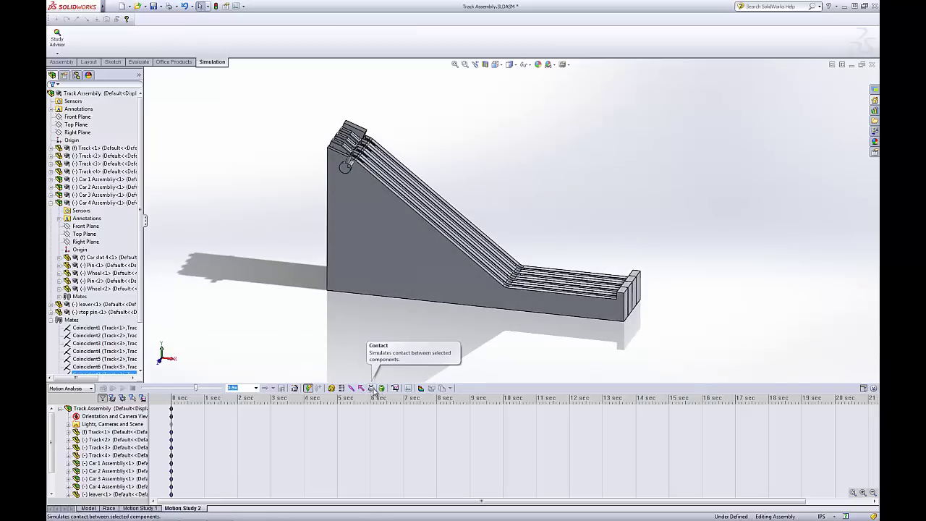
pyautogui.click(371, 388)
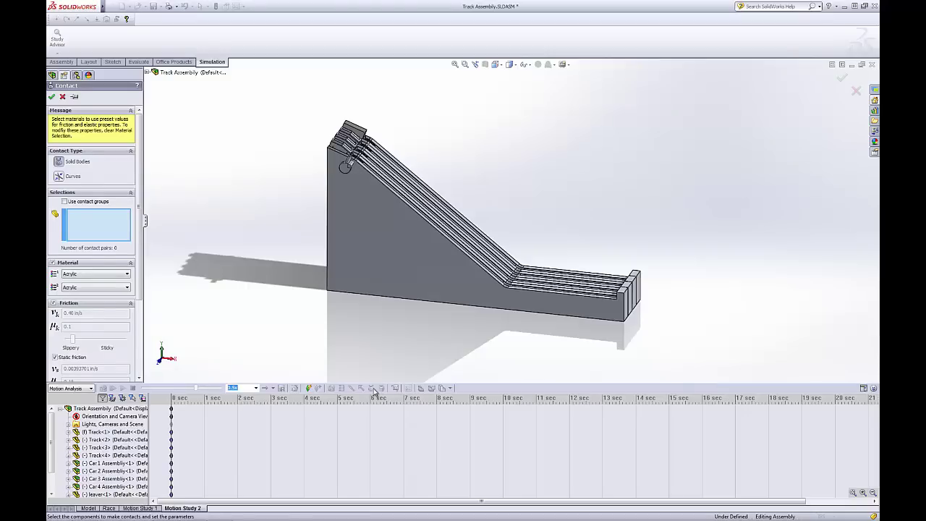
pyautogui.click(465, 194)
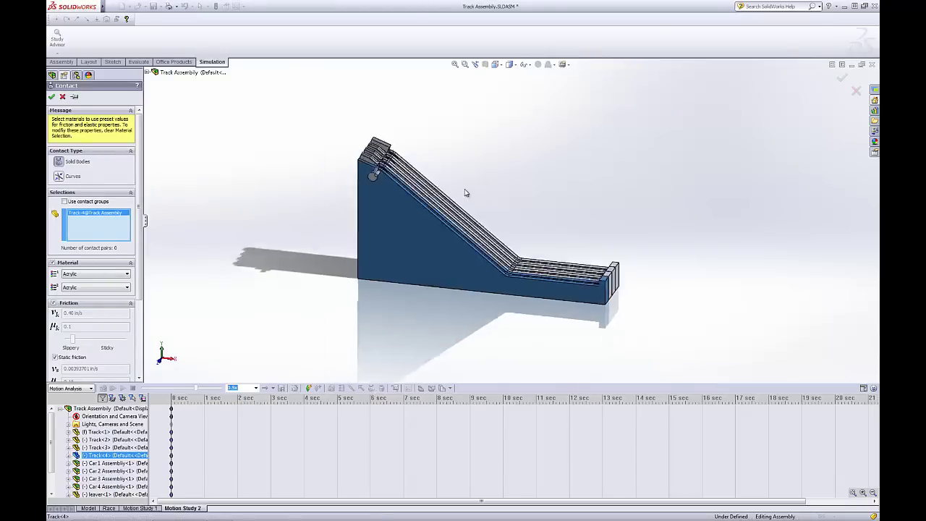
pyautogui.scroll(3, 523, 214)
pyautogui.scroll(-5, 492, 231)
pyautogui.scroll(-2, 492, 230)
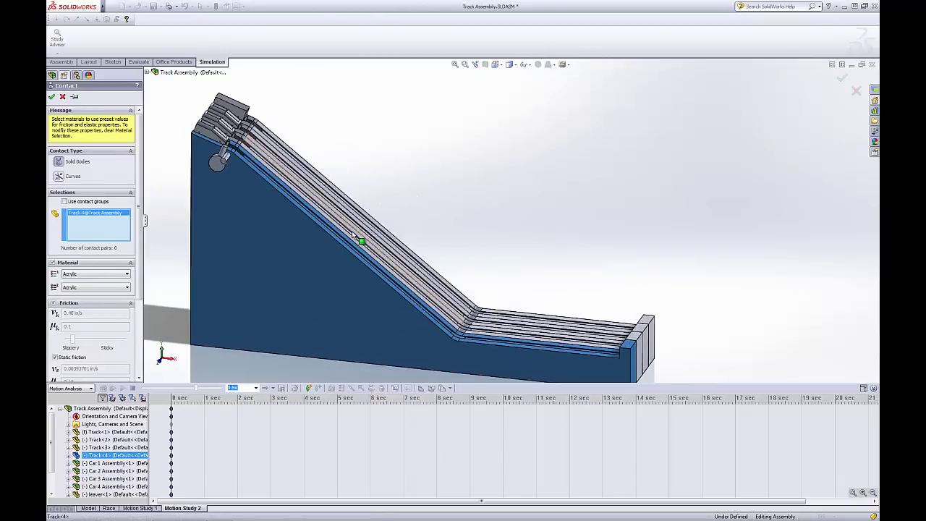
pyautogui.click(352, 231)
pyautogui.click(357, 218)
pyautogui.click(359, 218)
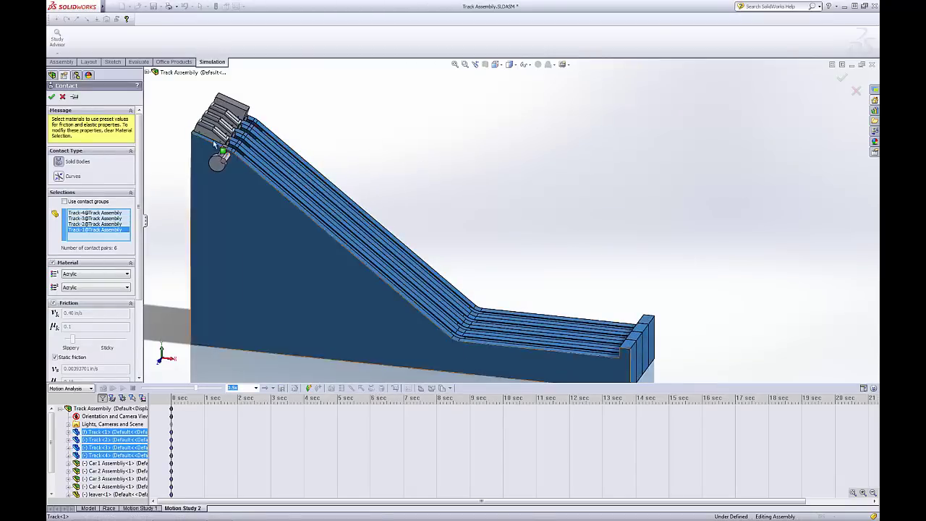
# Add the leaver at the top of the track to the contact's components.
pyautogui.scroll(3, 455, 188)
pyautogui.scroll(-4, 388, 203)
pyautogui.scroll(-2, 389, 201)
pyautogui.click(356, 226)
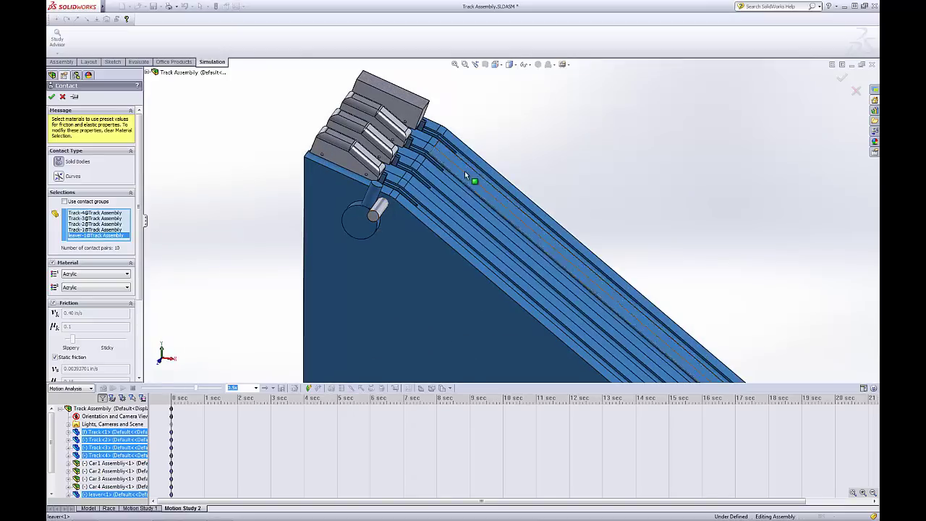
# Add the Car 1 and Car 2 bodies at the top of the ramp to the contact's components.
pyautogui.scroll(-5, 371, 110)
pyautogui.click(391, 101)
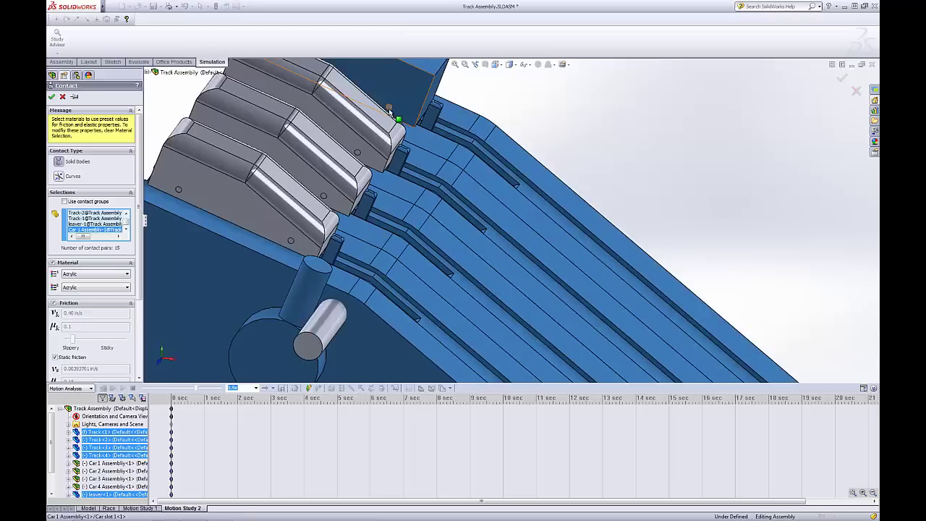
pyautogui.click(389, 108)
pyautogui.click(388, 110)
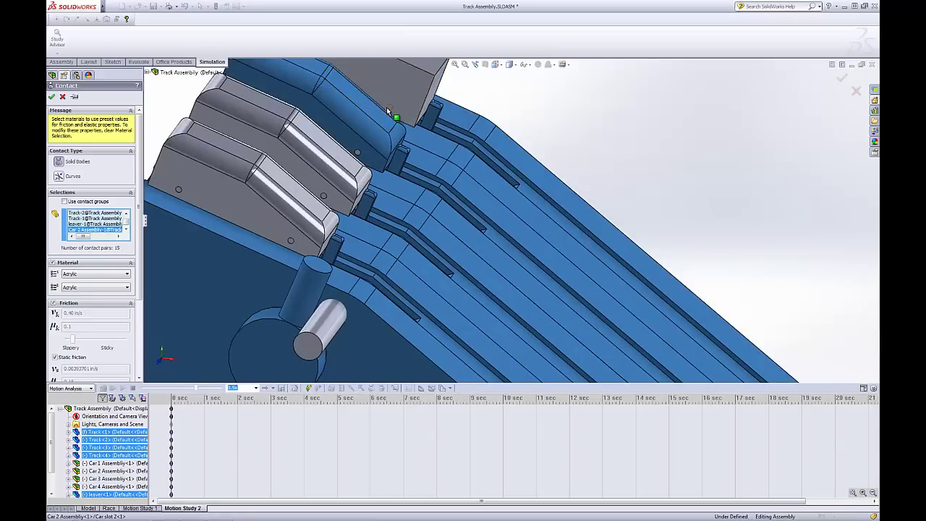
pyautogui.click(389, 111)
pyautogui.click(389, 110)
pyautogui.click(389, 108)
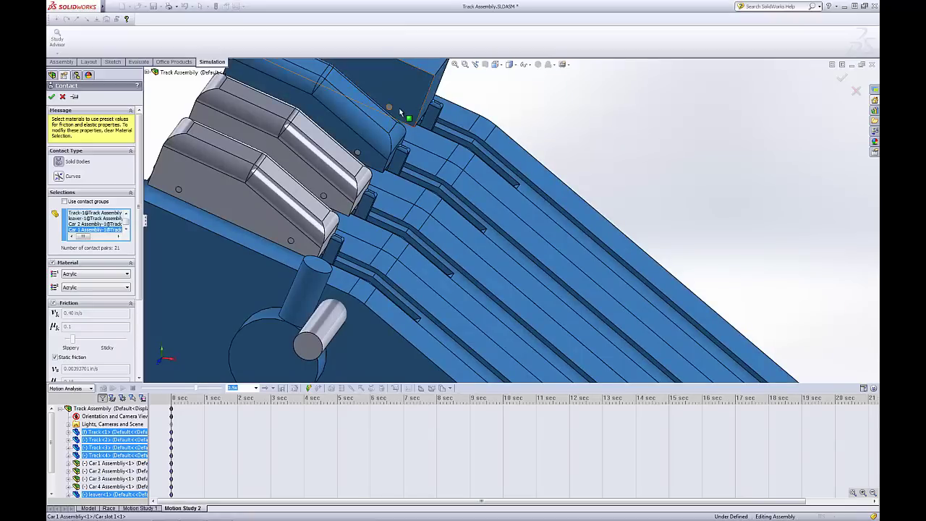
# Add the remaining parts of all four car assemblies, including bodies, pins and wheels, to the contact's components.
pyautogui.scroll(-4, 401, 112)
pyautogui.click(464, 208)
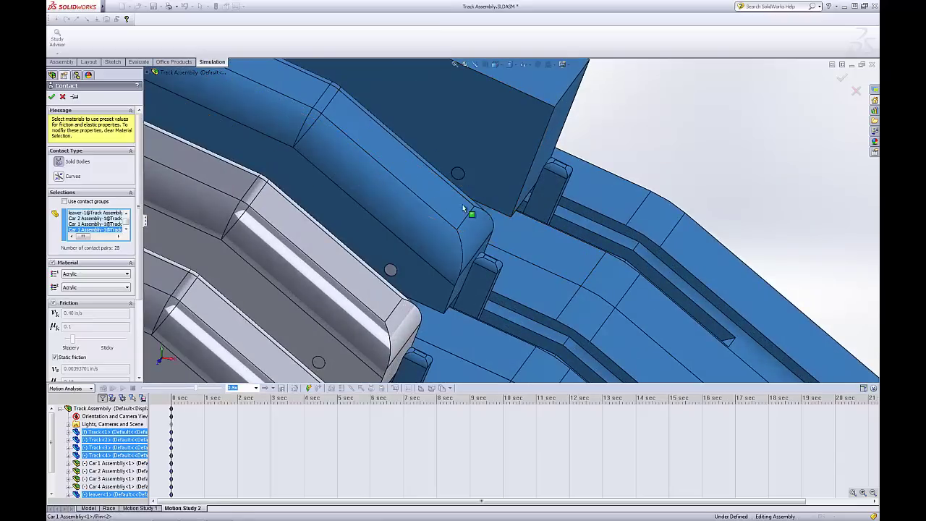
pyautogui.click(393, 268)
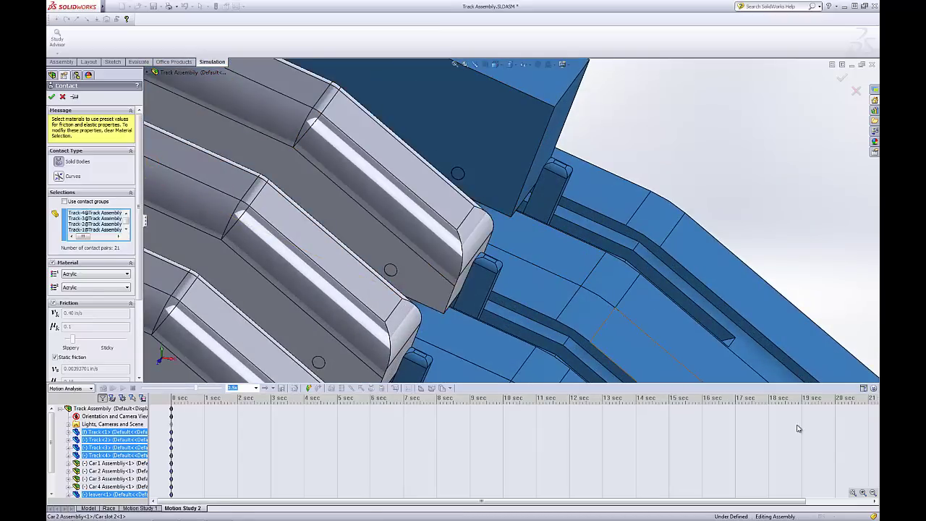
pyautogui.scroll(6, 657, 200)
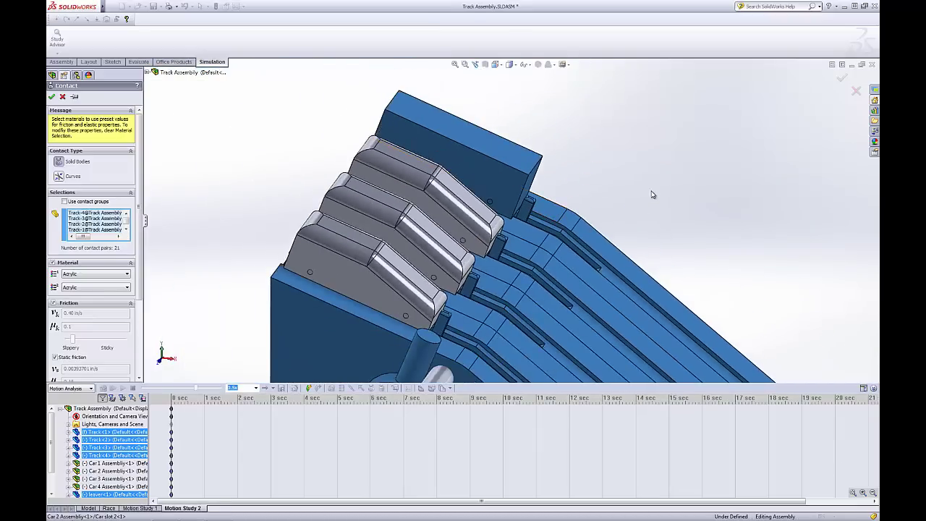
pyautogui.scroll(1, 657, 196)
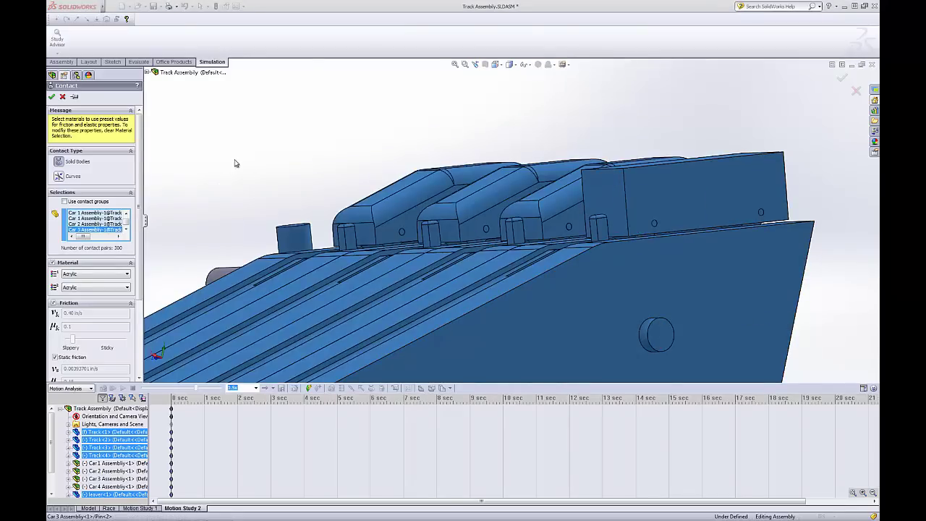
# Choose Acrylic for both contact materials and create the solid-body contact.
pyautogui.scroll(-6, 220, 155)
pyautogui.scroll(-3, 248, 162)
pyautogui.scroll(10, 261, 174)
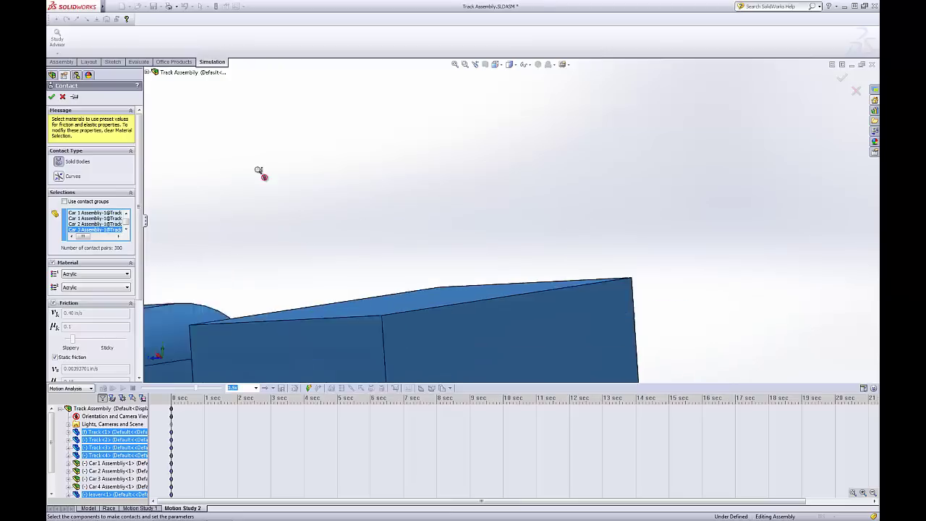
pyautogui.moveTo(263, 177); pyautogui.dragTo(253, 239, button='middle')
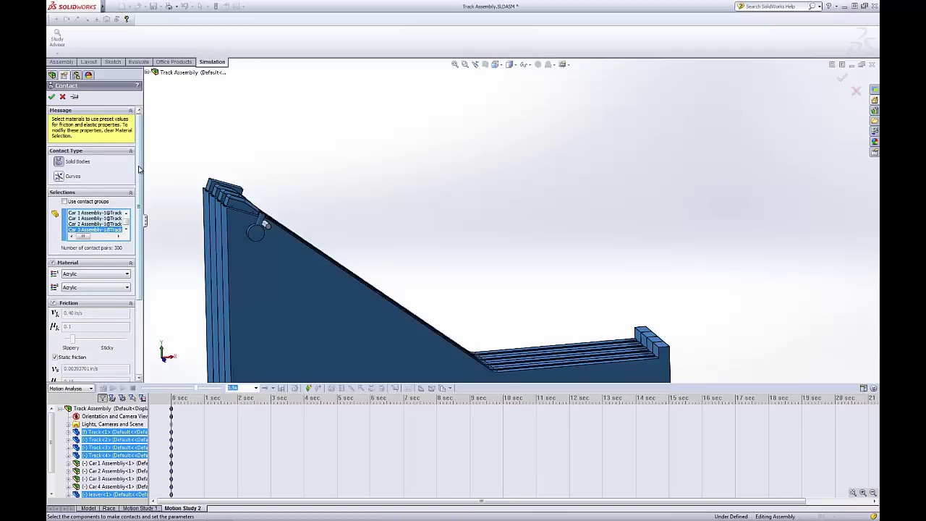
pyautogui.scroll(-3, 139, 168)
pyautogui.click(93, 208)
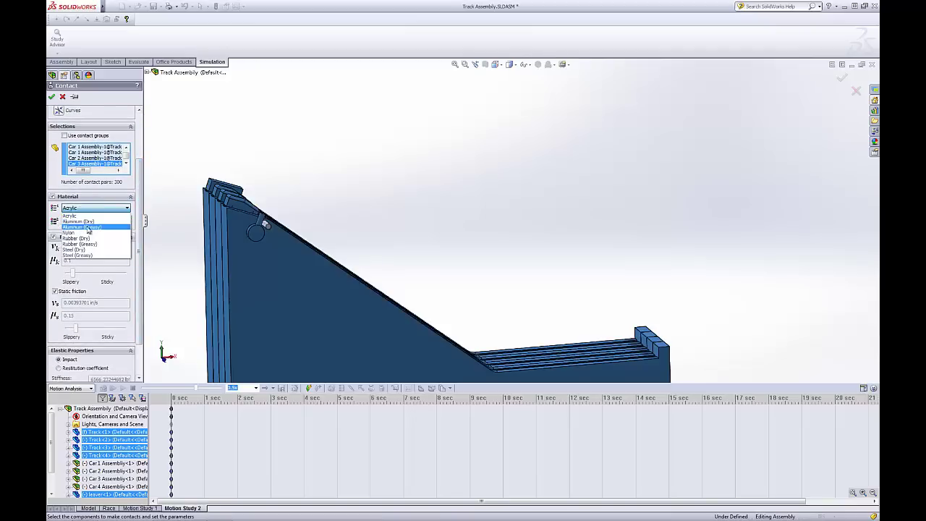
pyautogui.click(76, 216)
pyautogui.click(94, 221)
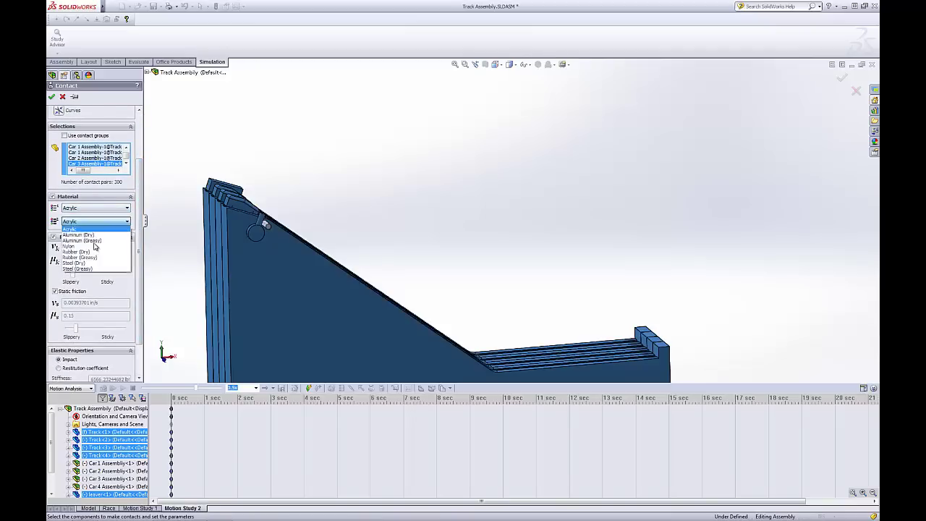
pyautogui.click(94, 228)
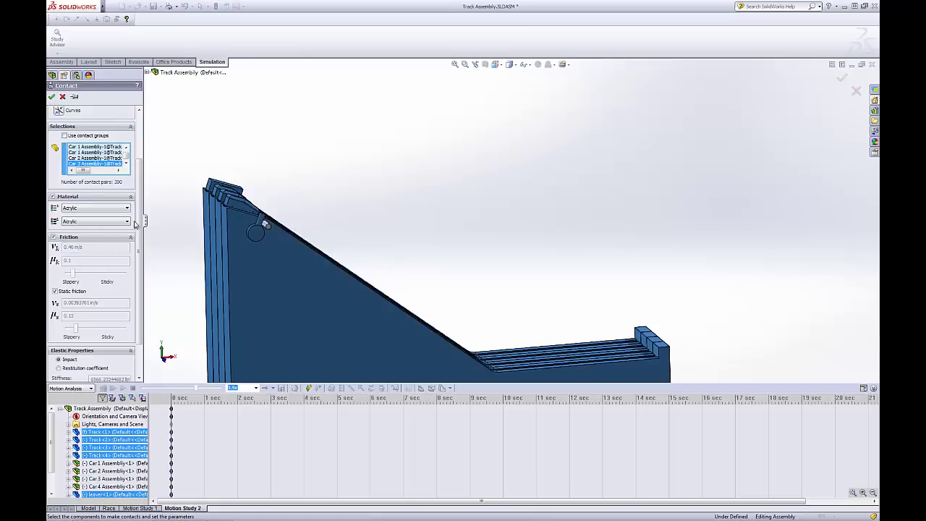
pyautogui.moveTo(139, 182); pyautogui.dragTo(133, 109)
pyautogui.click(51, 97)
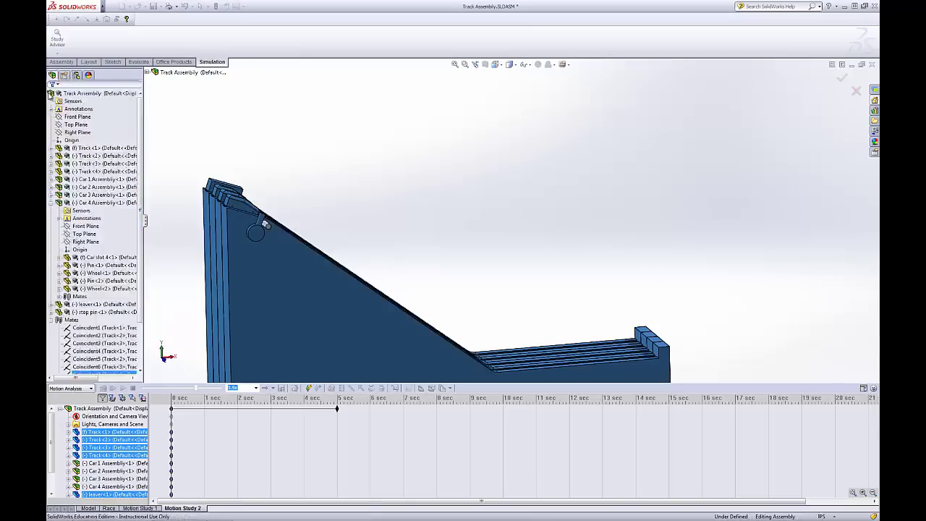
# Add gravity of 96 in/s^2 to the study, directed downward along the vertical back edge of Track 4.
pyautogui.moveTo(507, 186); pyautogui.dragTo(455, 217, button='middle')
pyautogui.scroll(-3, 455, 215)
pyautogui.scroll(7, 454, 215)
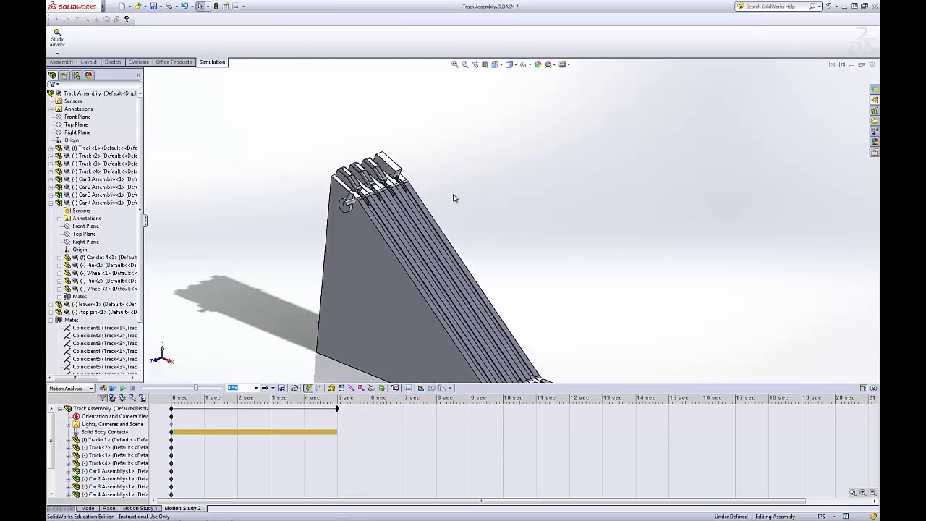
pyautogui.scroll(-3, 535, 344)
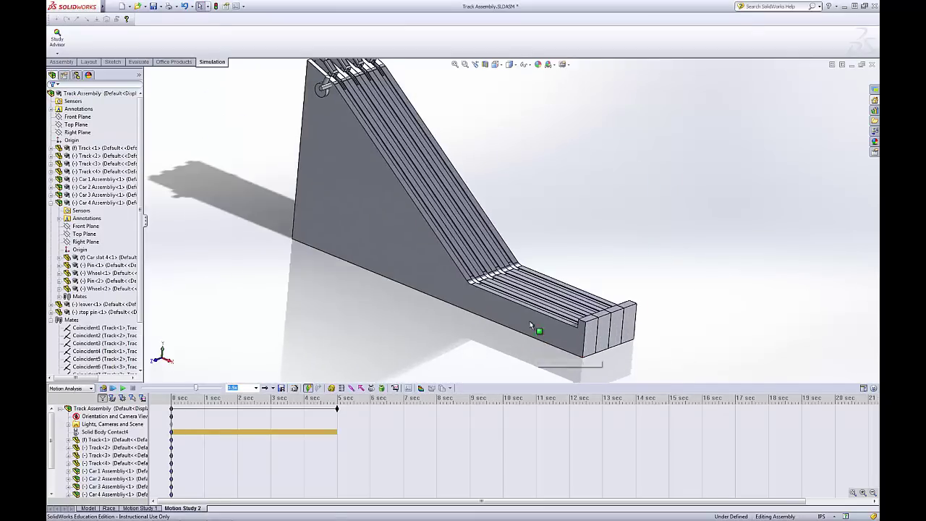
pyautogui.click(382, 388)
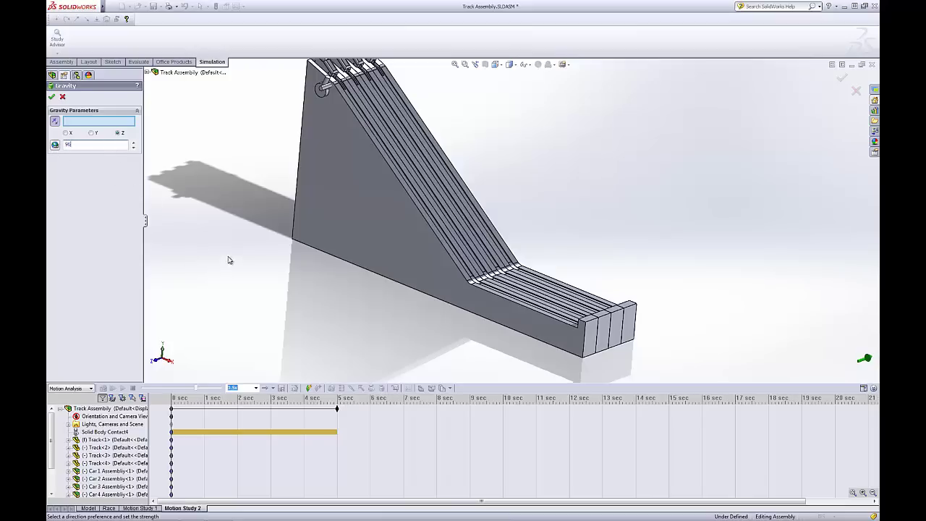
pyautogui.moveTo(239, 224); pyautogui.dragTo(315, 231, button='middle')
pyautogui.click(316, 231)
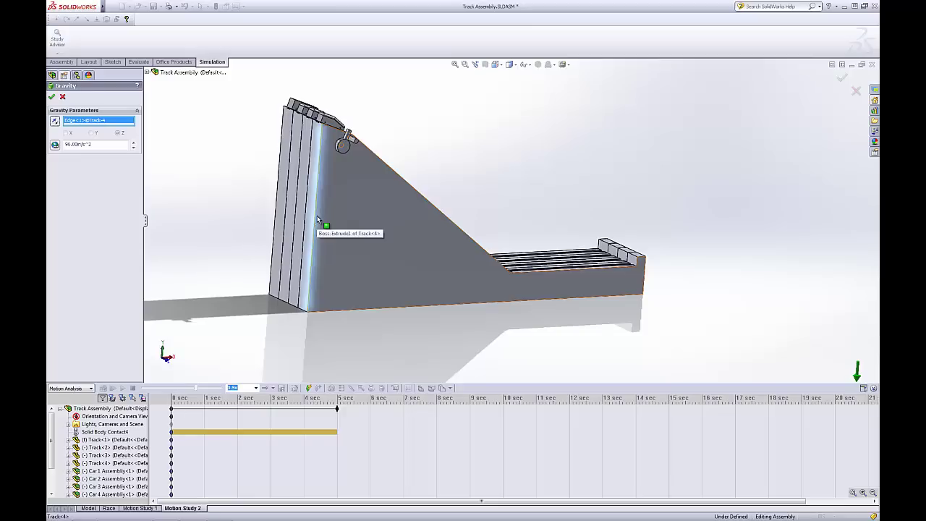
pyautogui.moveTo(817, 335); pyautogui.dragTo(470, 189, button='middle')
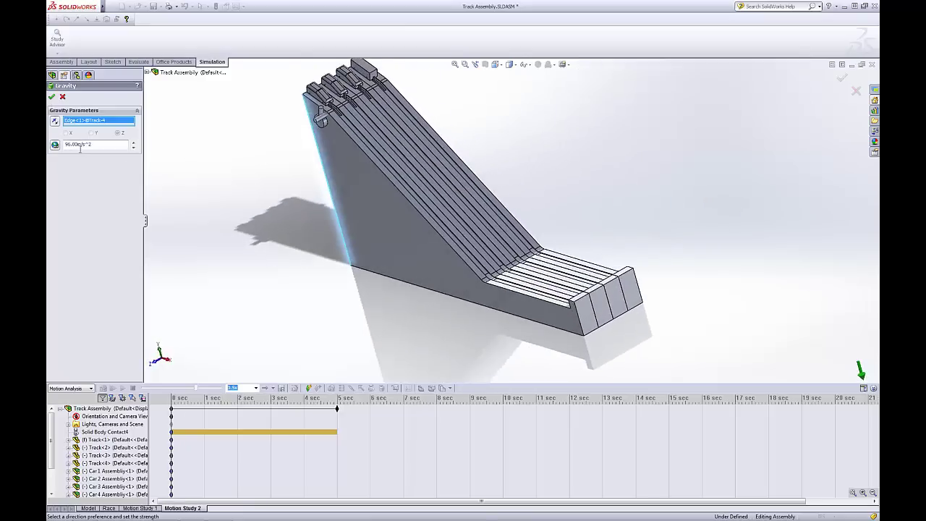
pyautogui.click(51, 96)
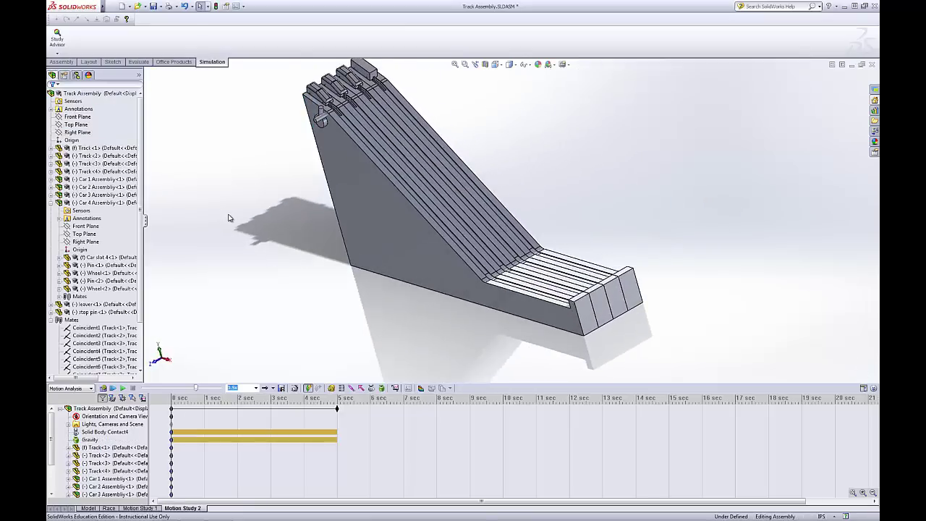
# Extend the motion study's duration to 14 seconds.
pyautogui.moveTo(232, 221); pyautogui.dragTo(260, 171, button='middle')
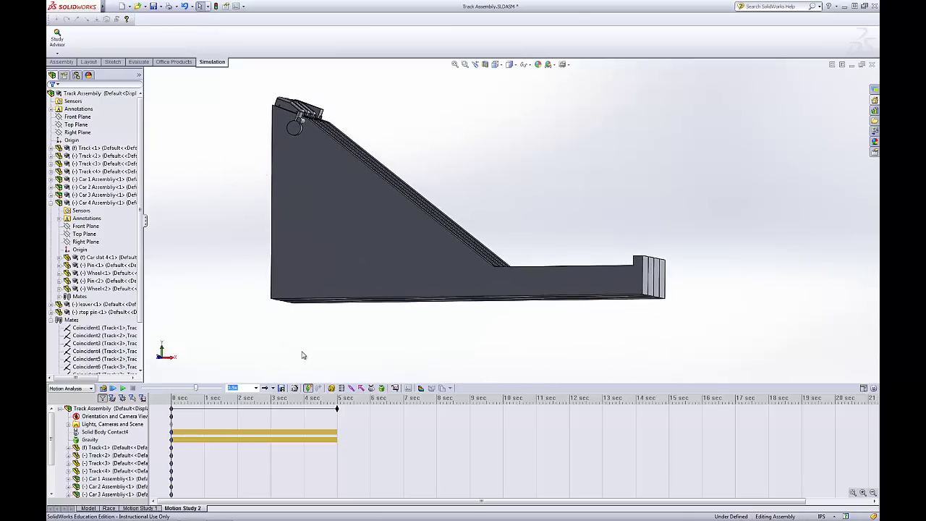
pyautogui.moveTo(336, 409); pyautogui.dragTo(402, 407)
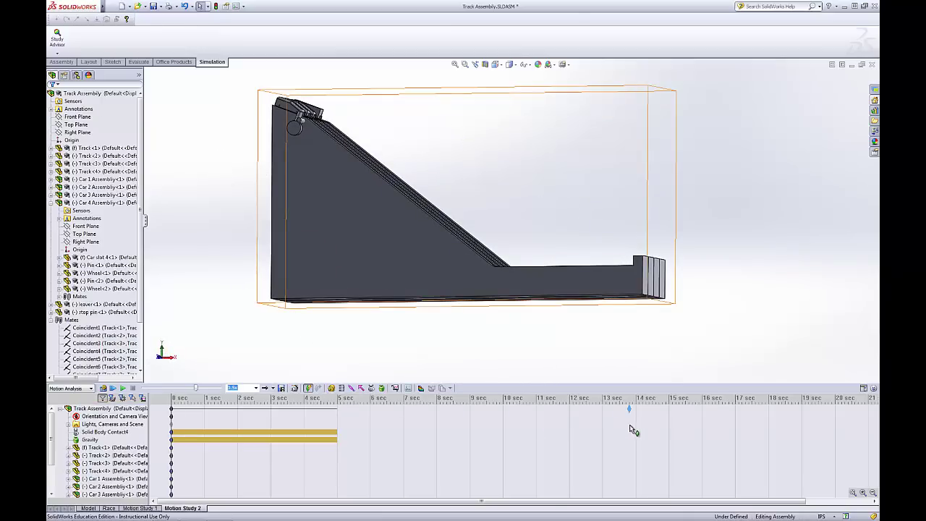
pyautogui.moveTo(642, 423); pyautogui.dragTo(641, 423)
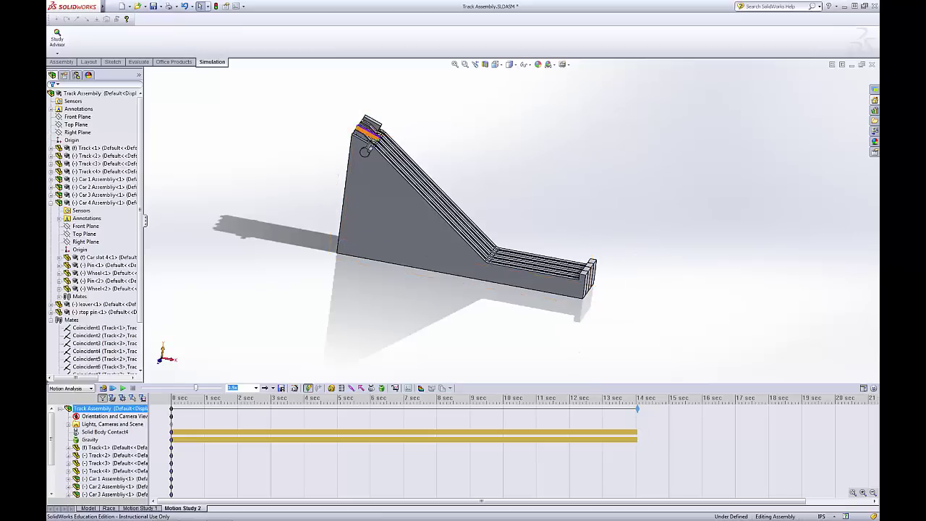
# Calculate the new motion study with its contact and gravity.
pyautogui.scroll(3, 476, 192)
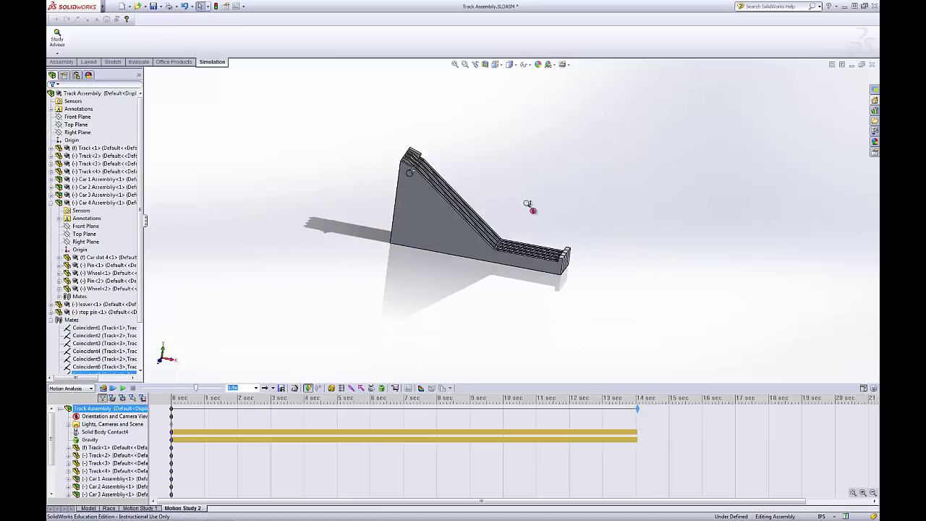
pyautogui.scroll(-3, 527, 205)
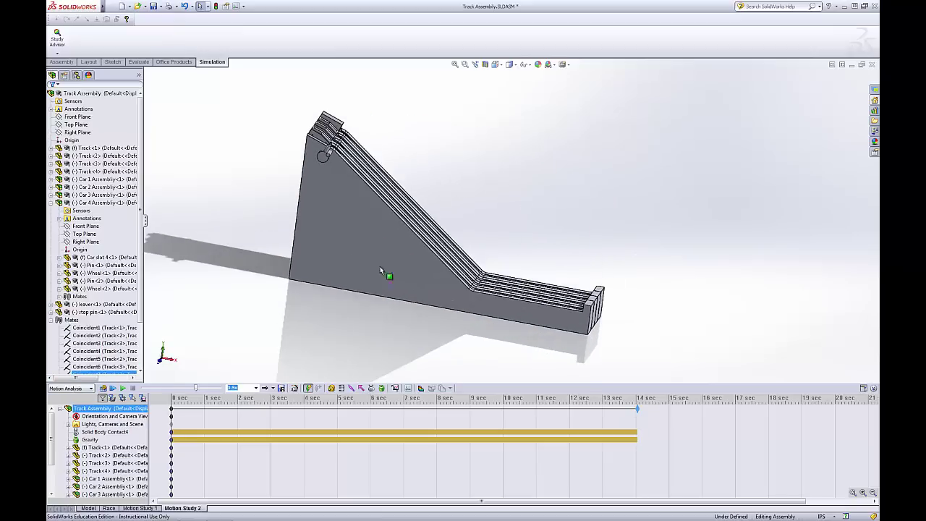
pyautogui.click(102, 389)
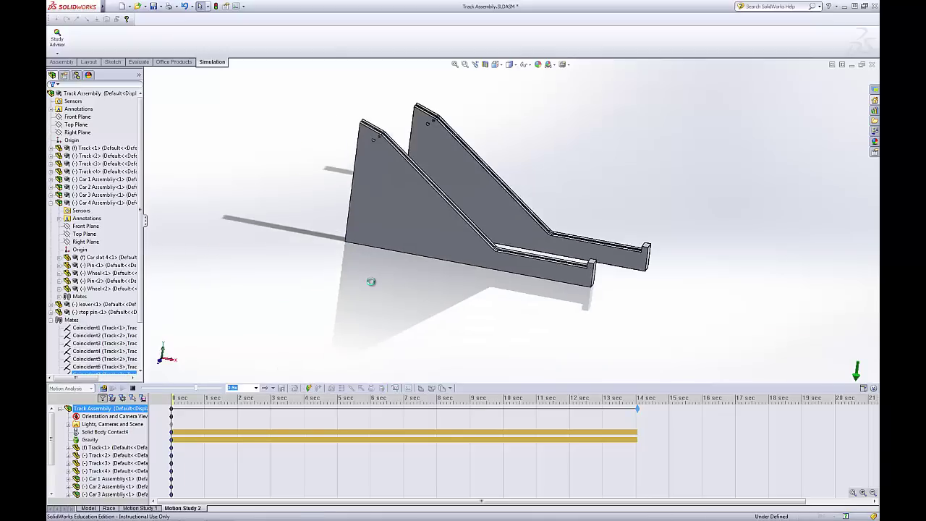